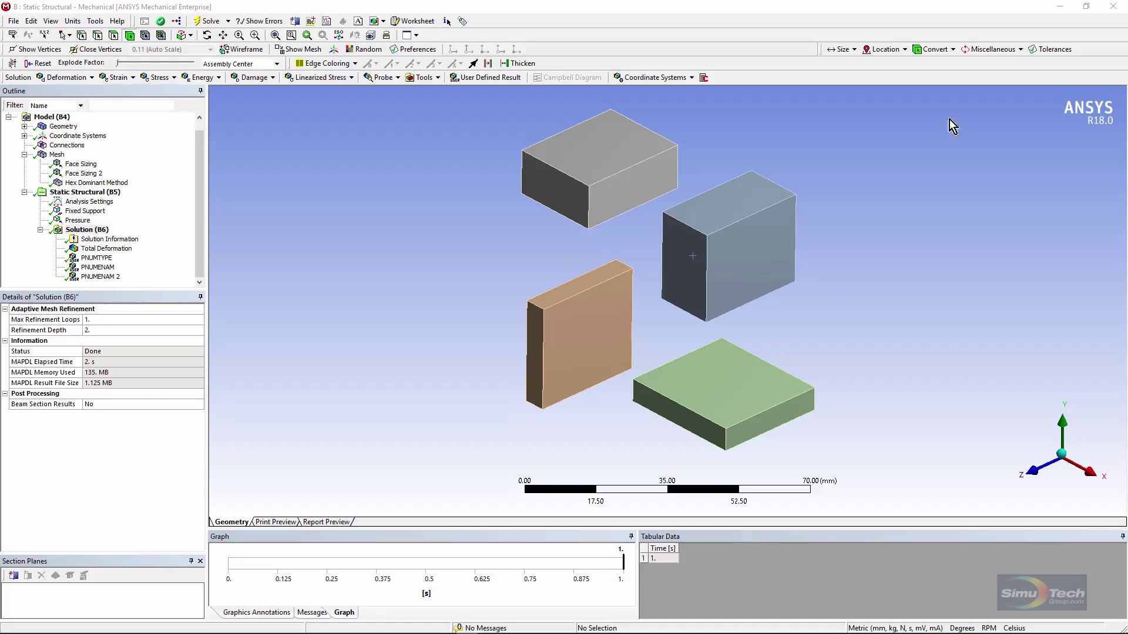
- Expand and collapse the four solid bodies, then display the mesh on all blocks
{"action": "left_click", "coordinate": [24, 127]}
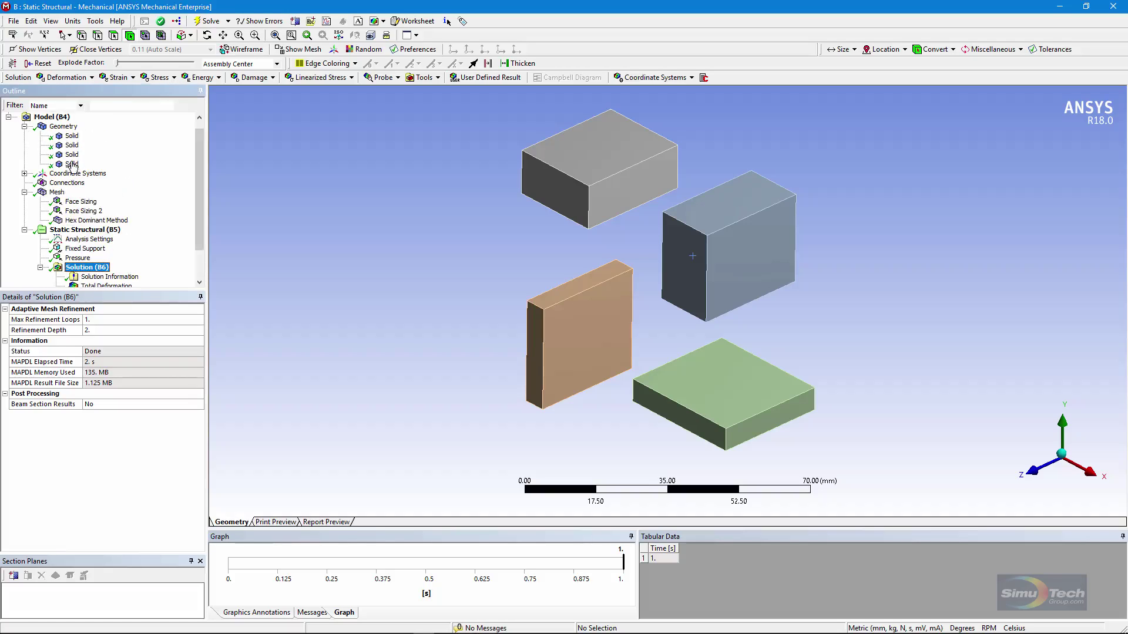
{"action": "left_click", "coordinate": [25, 127]}
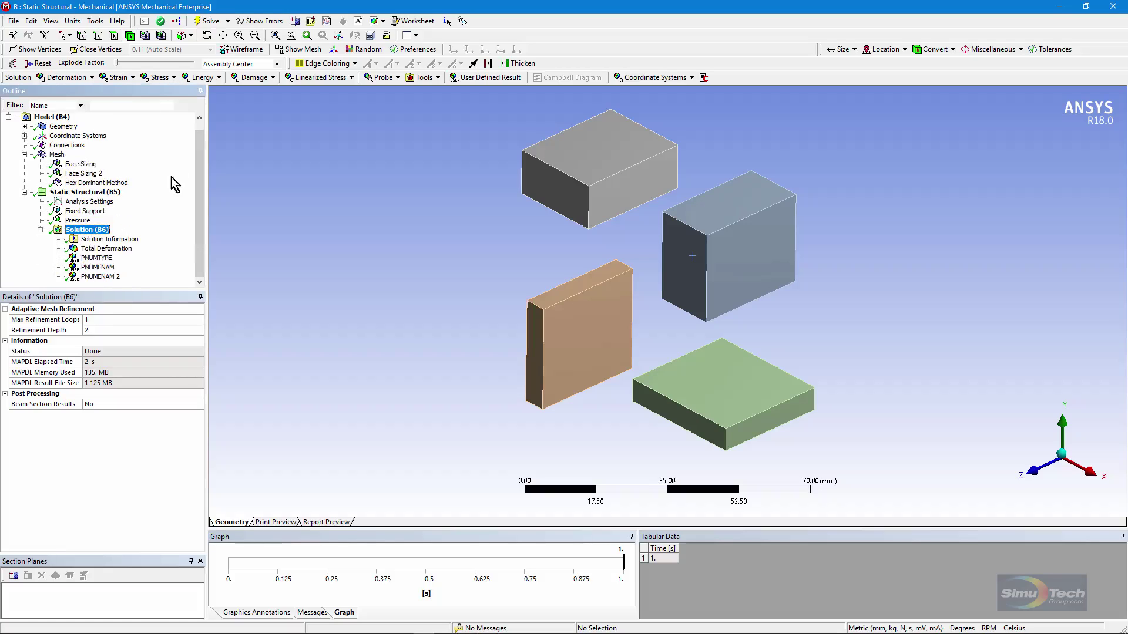
{"action": "left_click", "coordinate": [57, 155]}
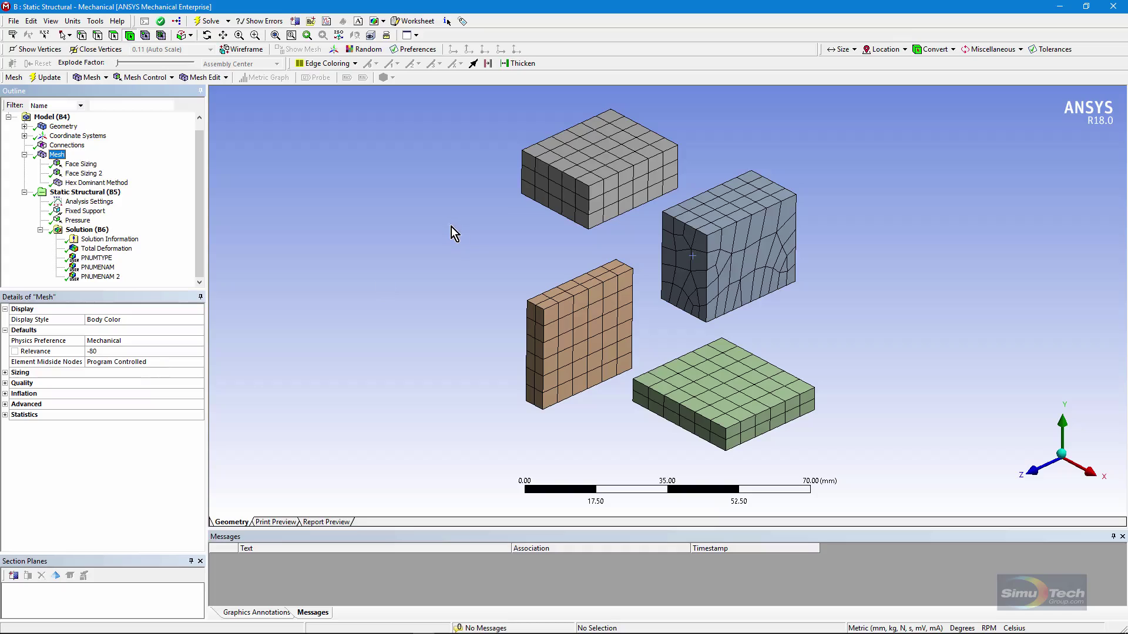
- Review Face Sizing, Face Sizing 2 and Hex Dominant controls, then show the 0.1 MPa pressure
{"action": "left_click", "coordinate": [82, 164]}
{"action": "left_click", "coordinate": [83, 173]}
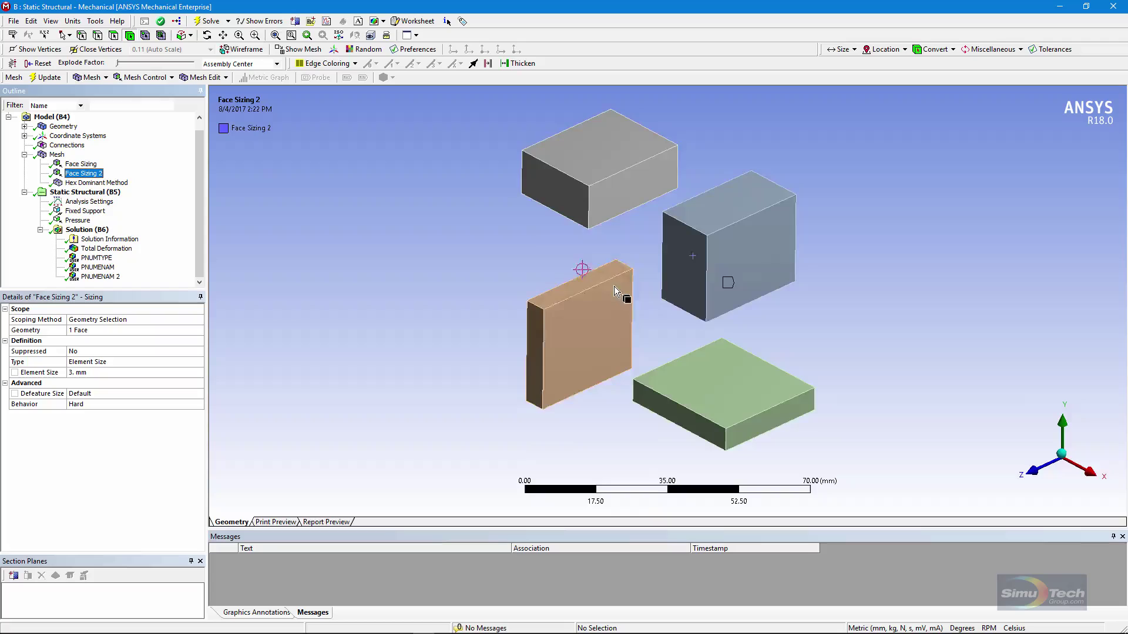
{"action": "left_click", "coordinate": [97, 182]}
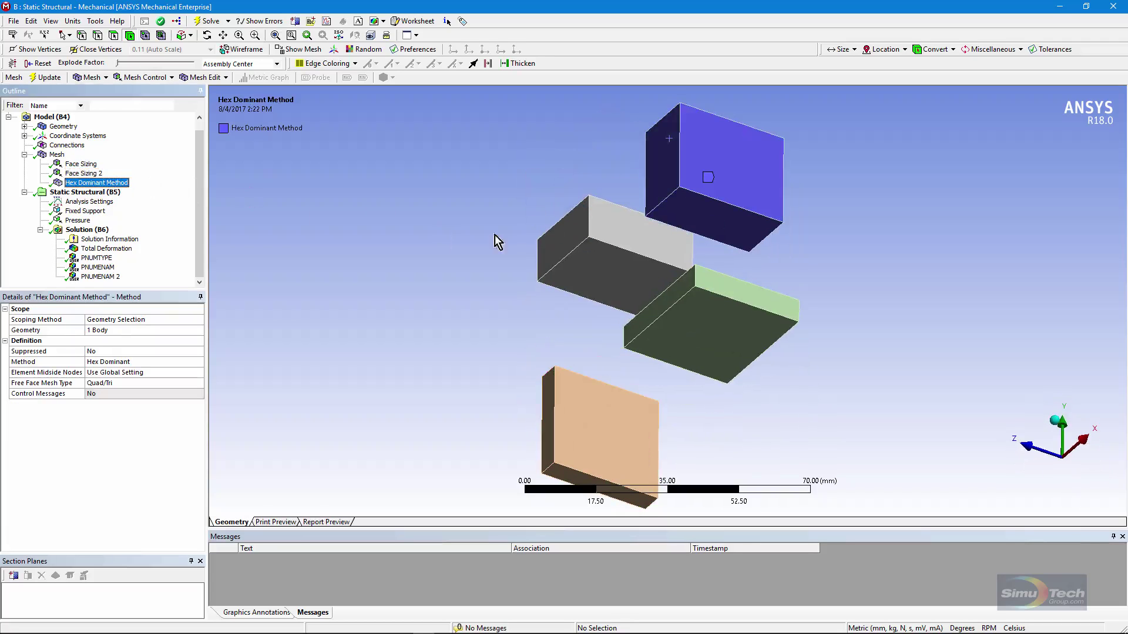
{"action": "middle_click_drag", "start_coordinate": [666, 227], "coordinate": [700, 288]}
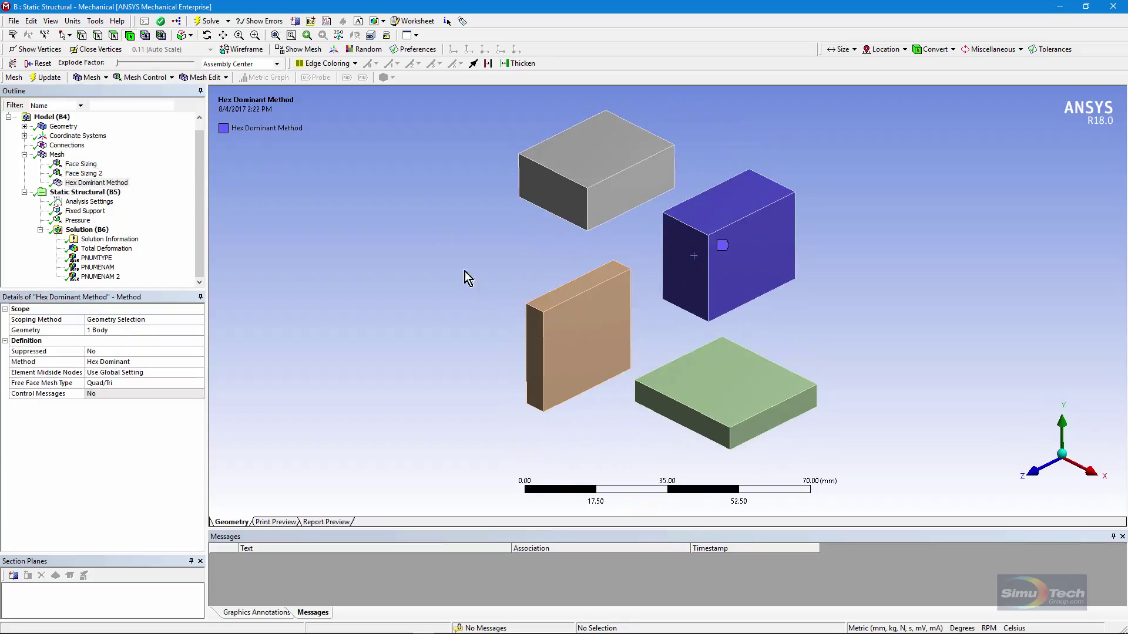
{"action": "left_click", "coordinate": [57, 155]}
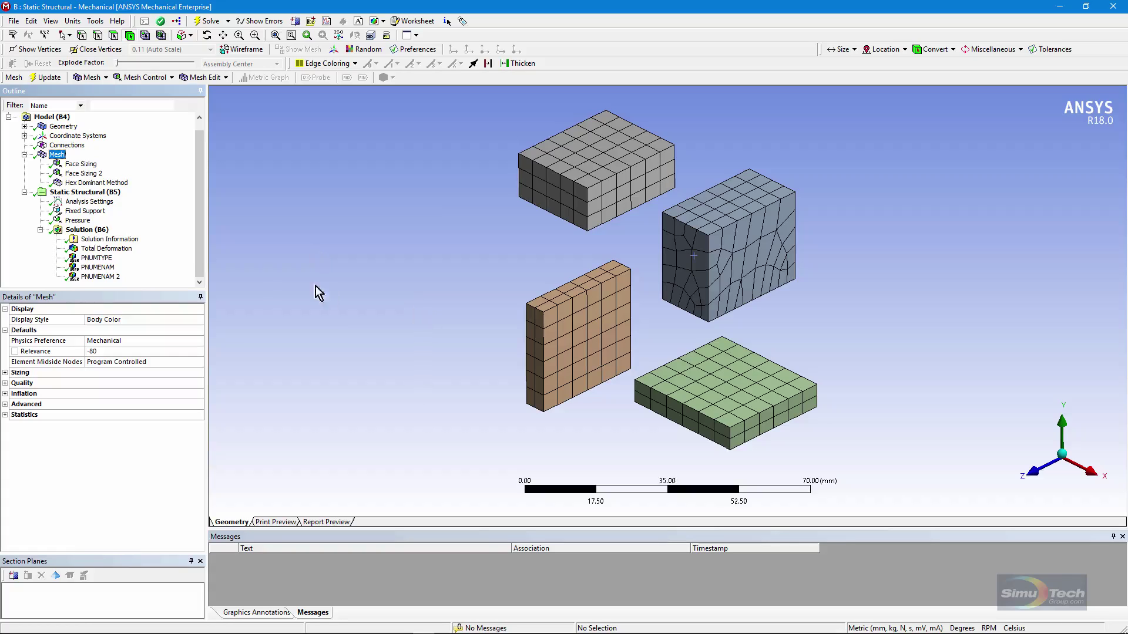
{"action": "left_click", "coordinate": [78, 220]}
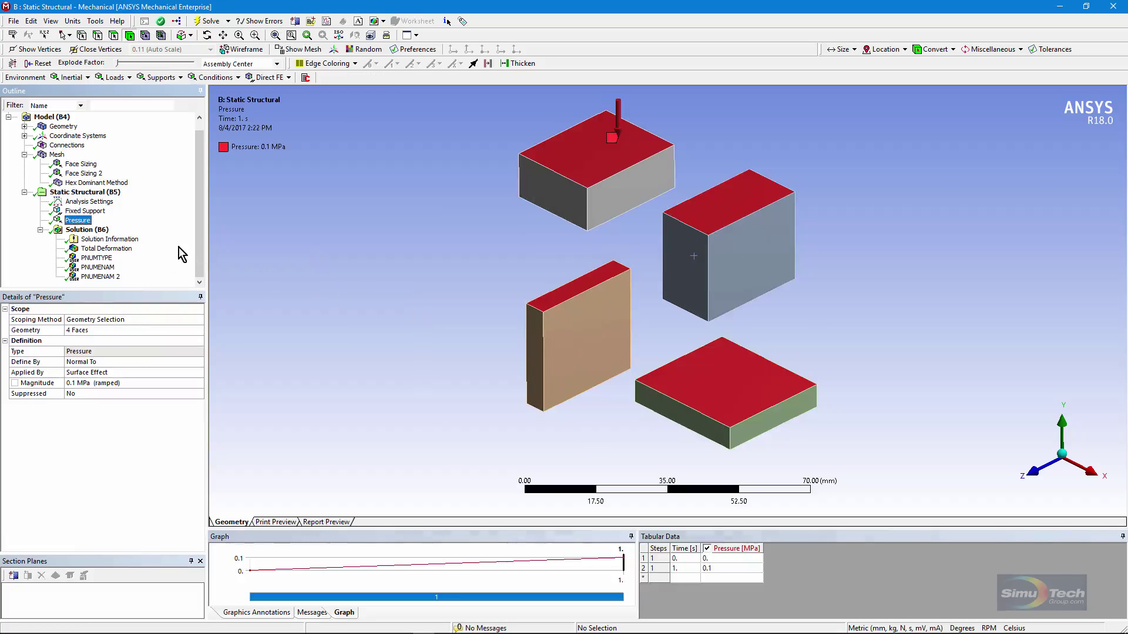
- Check the fixed support faces and total deformation contour, then return to Solution (B6)
{"action": "left_click", "coordinate": [86, 211]}
{"action": "middle_click_drag", "start_coordinate": [872, 334], "coordinate": [619, 311]}
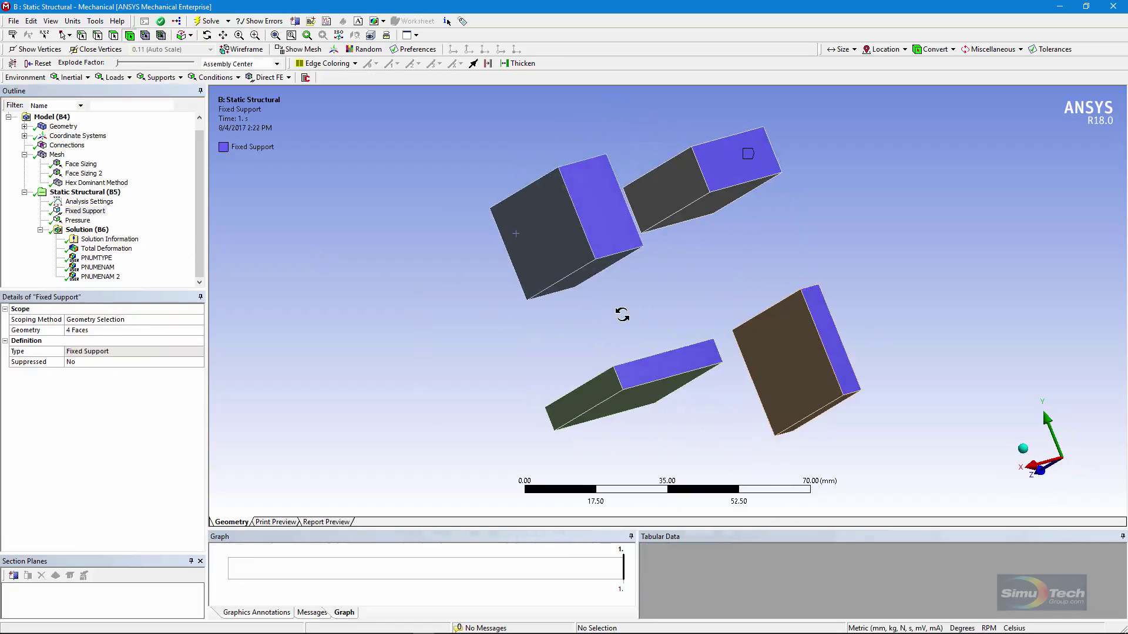
{"action": "left_click", "coordinate": [1025, 450]}
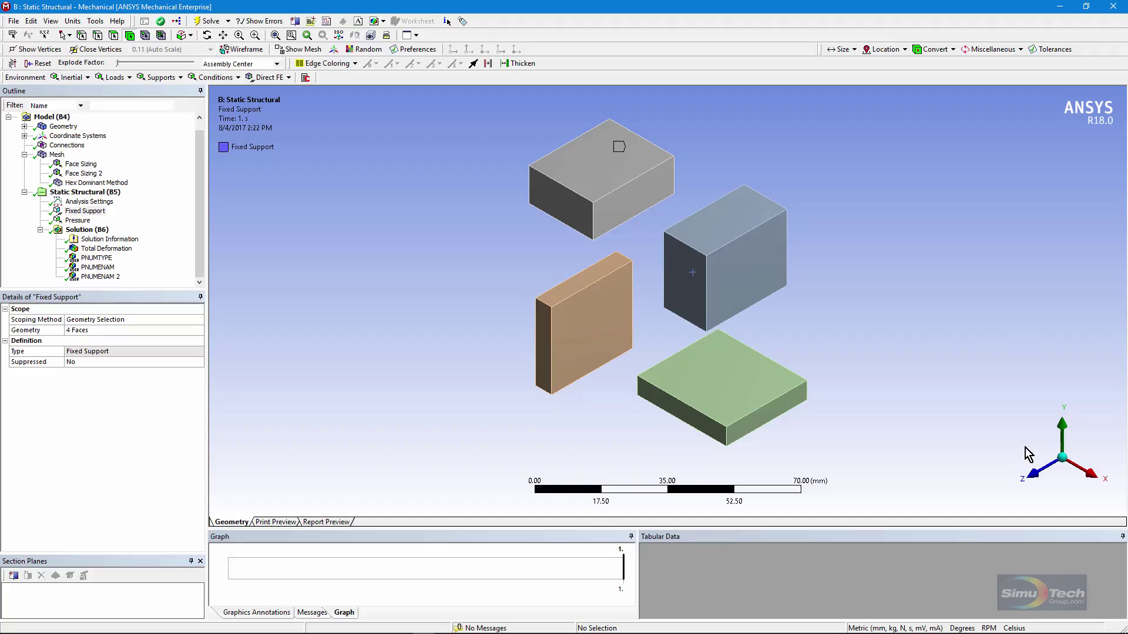
{"action": "left_click", "coordinate": [105, 248]}
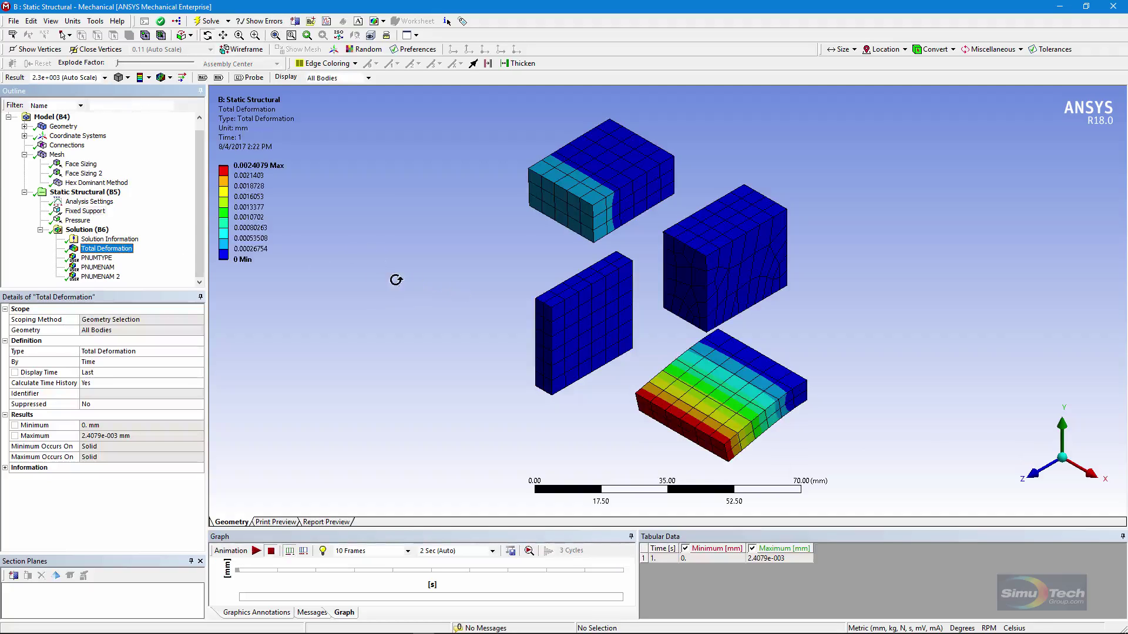
{"action": "left_click", "coordinate": [86, 229]}
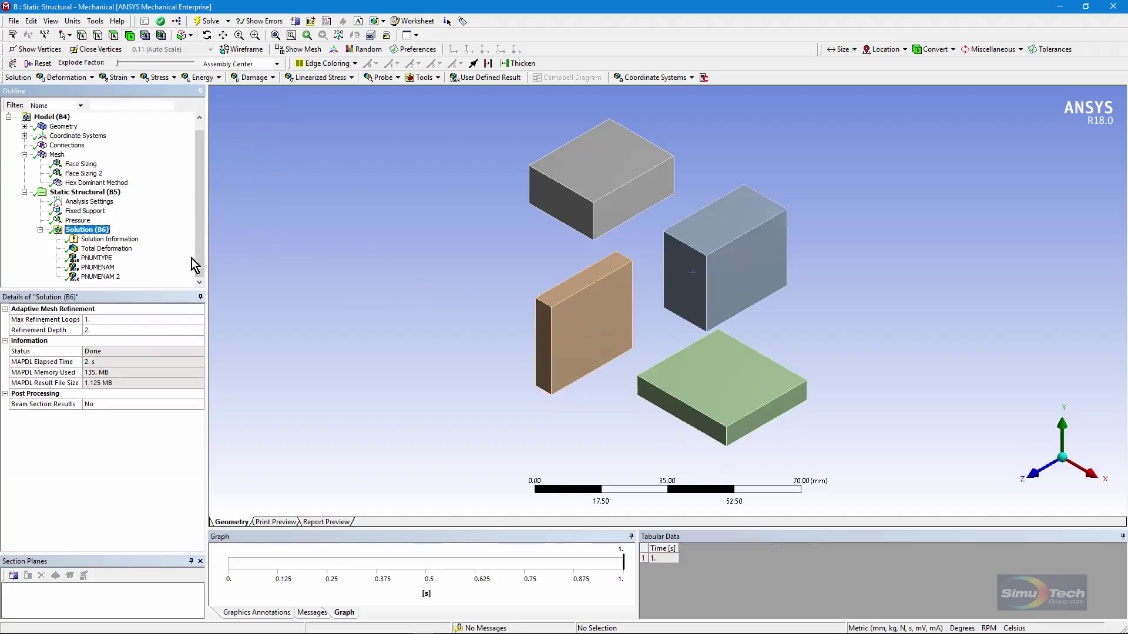
- Open the Solution worksheet and scroll its quantities table down to the PNUM rows
{"action": "left_click", "coordinate": [418, 21]}
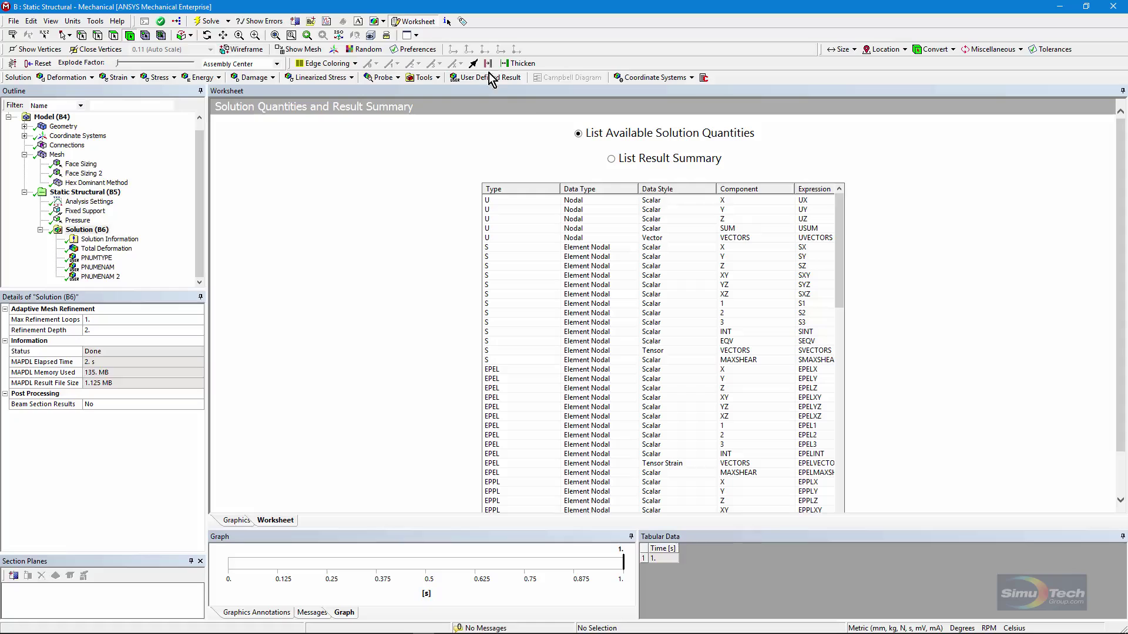
{"action": "left_click", "coordinate": [840, 228]}
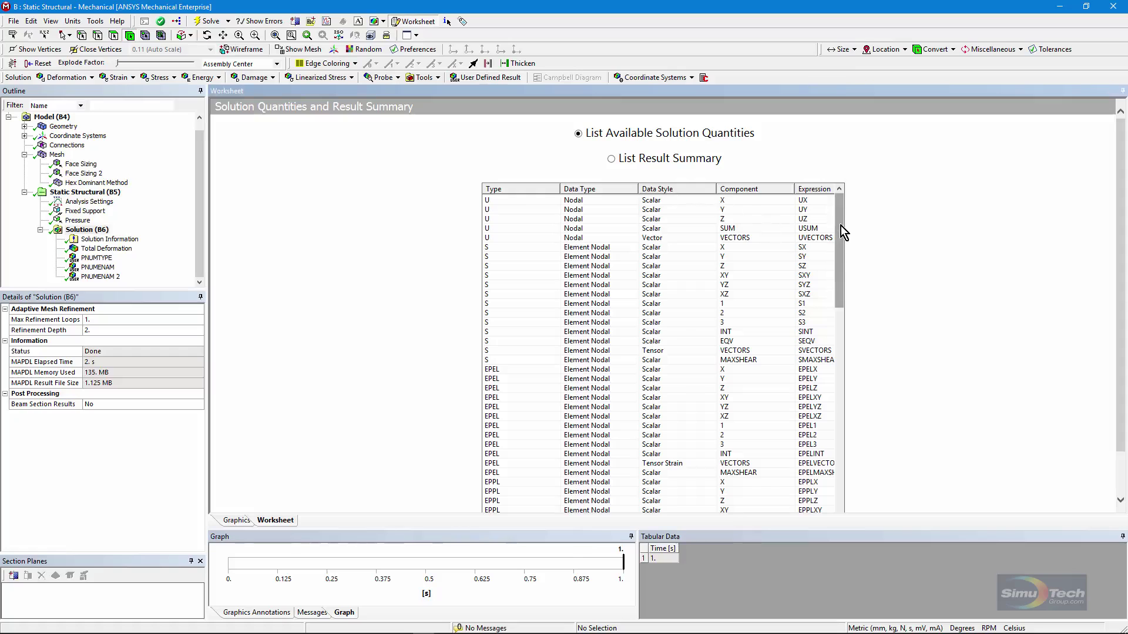
{"action": "mouse_move", "coordinate": [841, 225]}
{"action": "left_mouse_down"}
{"action": "mouse_move", "coordinate": [844, 279]}
{"action": "mouse_move", "coordinate": [848, 206]}
{"action": "left_mouse_up"}
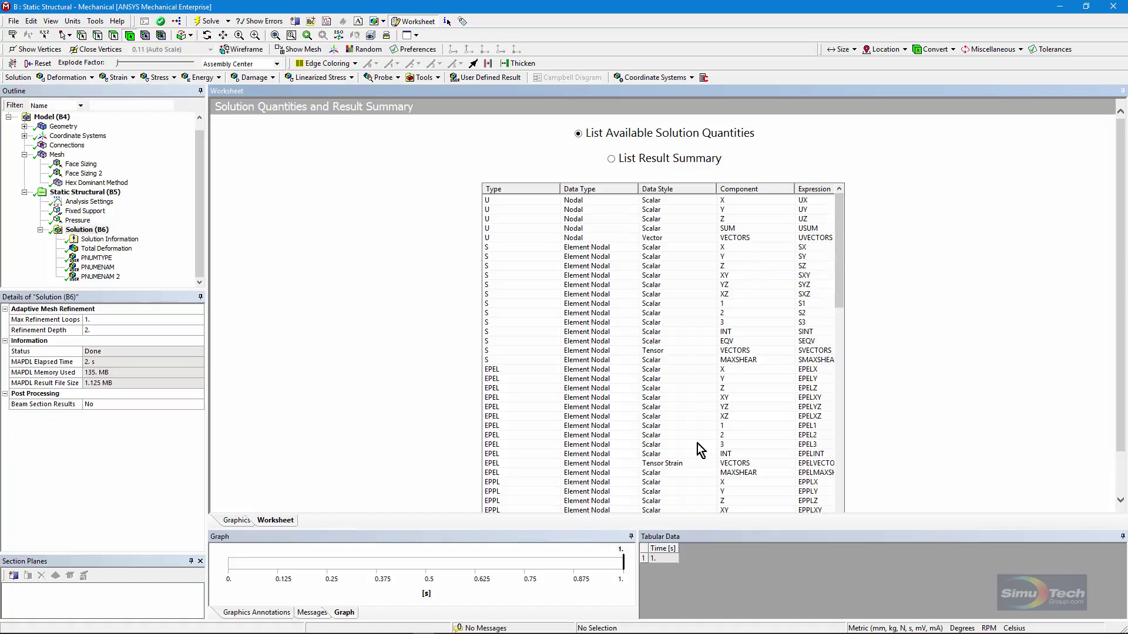
{"action": "left_click_drag", "start_coordinate": [838, 268], "coordinate": [844, 507]}
{"action": "scroll", "coordinate": [1122, 365], "scroll_direction": "down", "scroll_amount": 2}
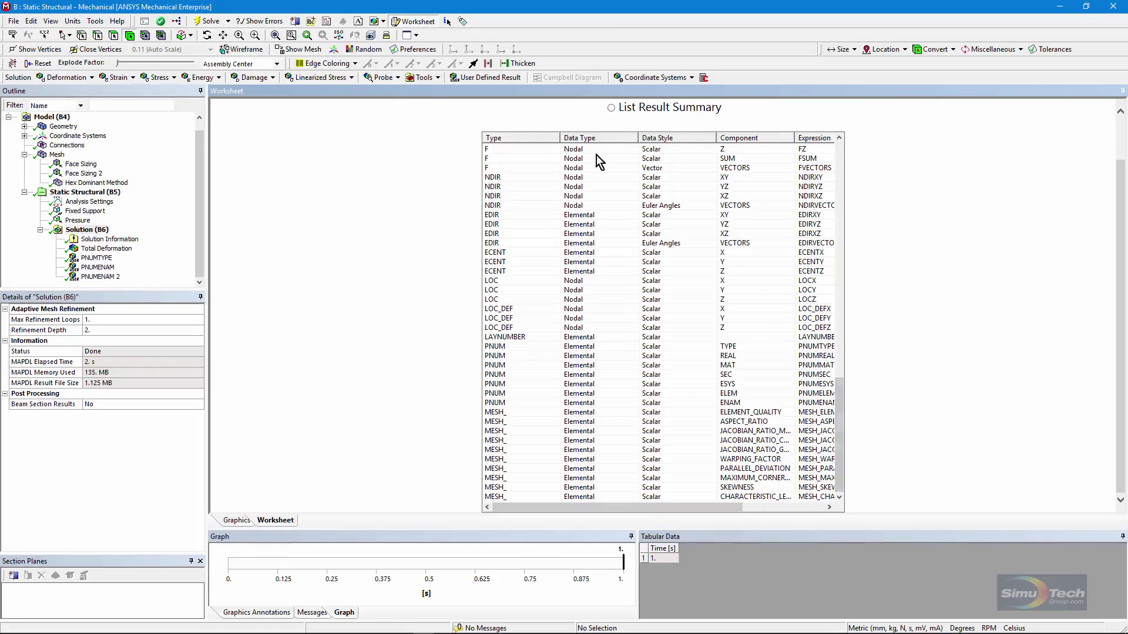
- Step through the PNUM TYPE, REAL, MAT, SEC, ESYS, ELEM and ENAM rows, then show the PNUMTYPE contour
{"action": "left_click", "coordinate": [502, 348]}
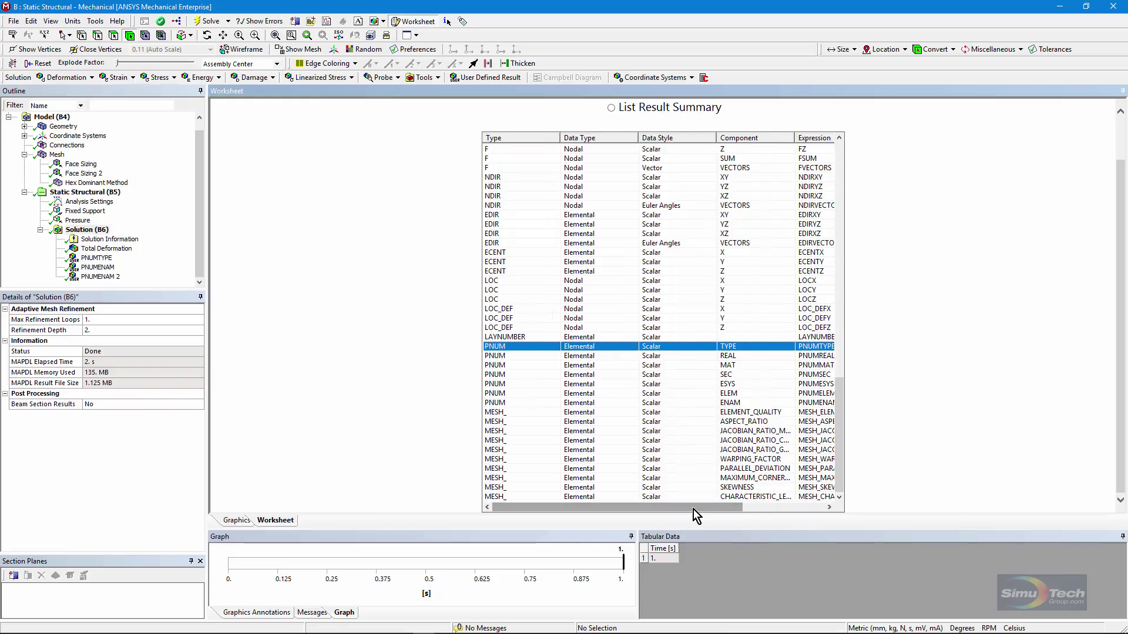
{"action": "left_click_drag", "start_coordinate": [689, 506], "coordinate": [675, 508]}
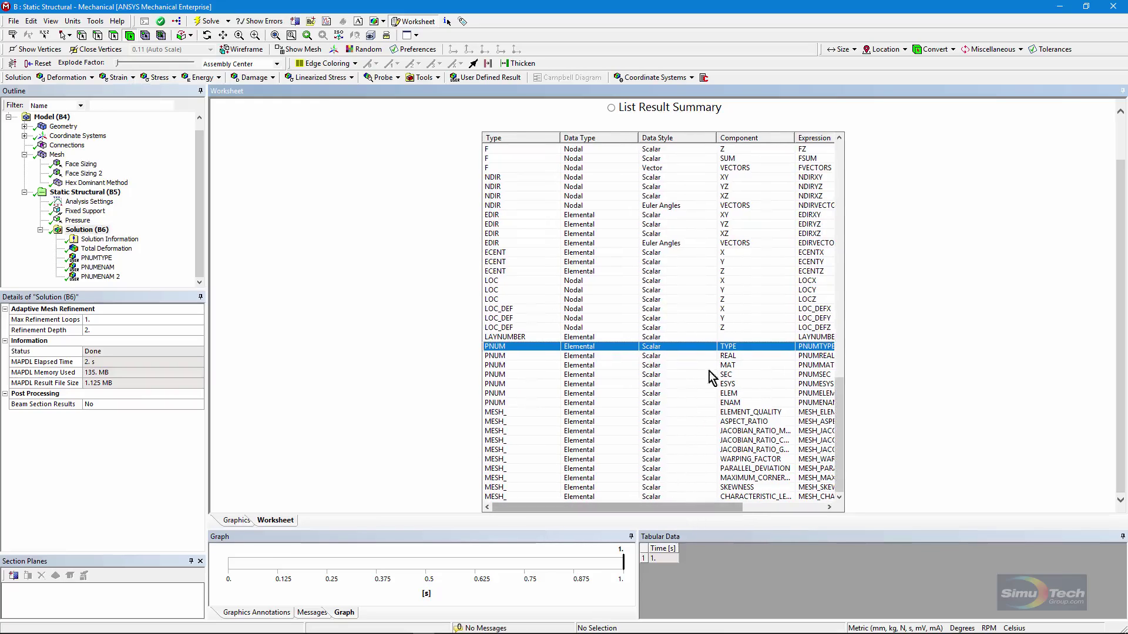
{"action": "left_click", "coordinate": [737, 355]}
{"action": "left_click", "coordinate": [745, 366]}
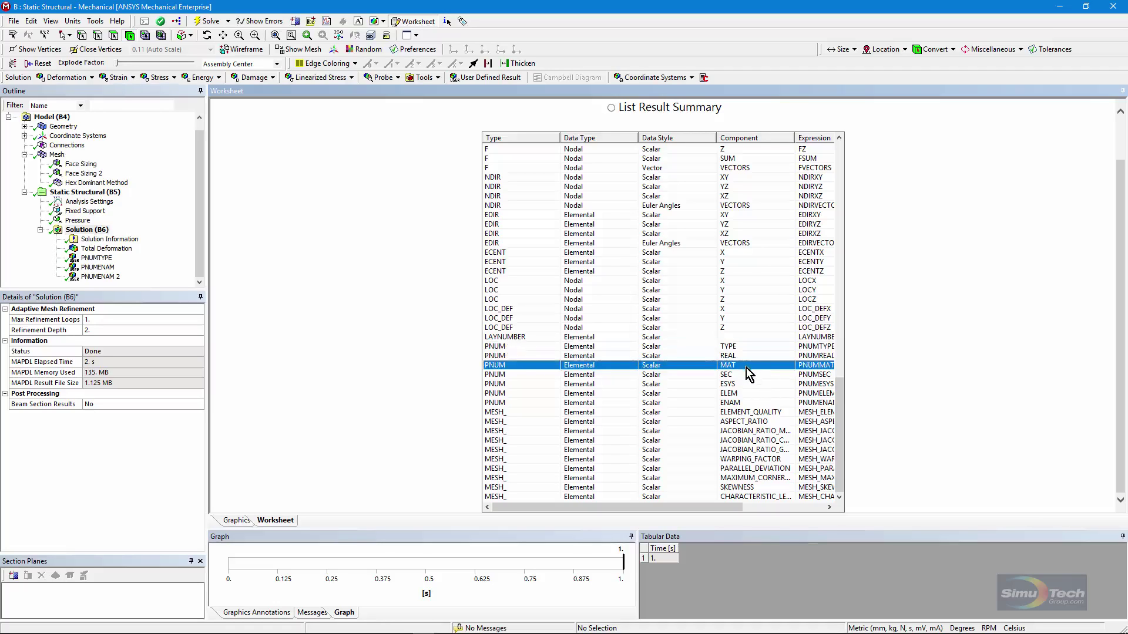
{"action": "left_click", "coordinate": [742, 375]}
{"action": "left_click", "coordinate": [742, 384]}
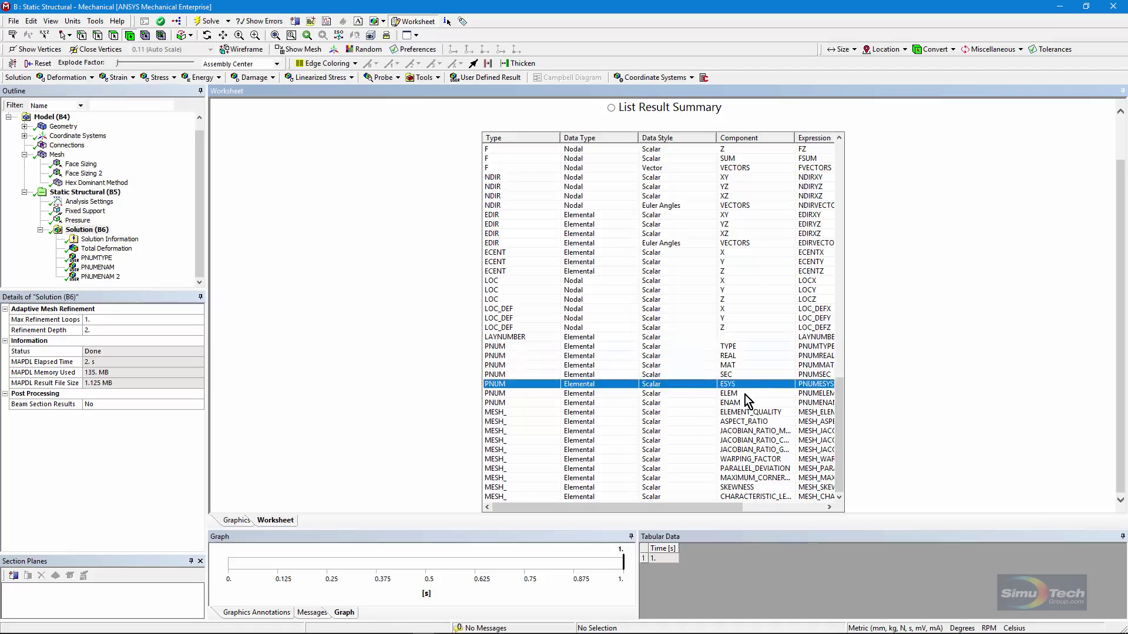
{"action": "left_click", "coordinate": [744, 393]}
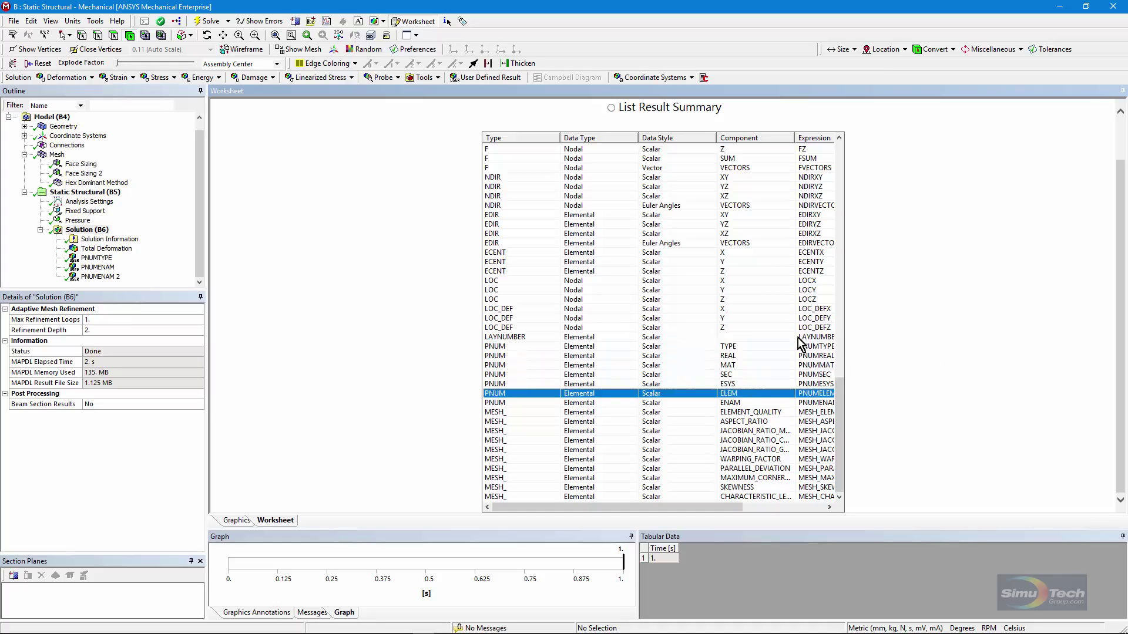
{"action": "left_click", "coordinate": [745, 404]}
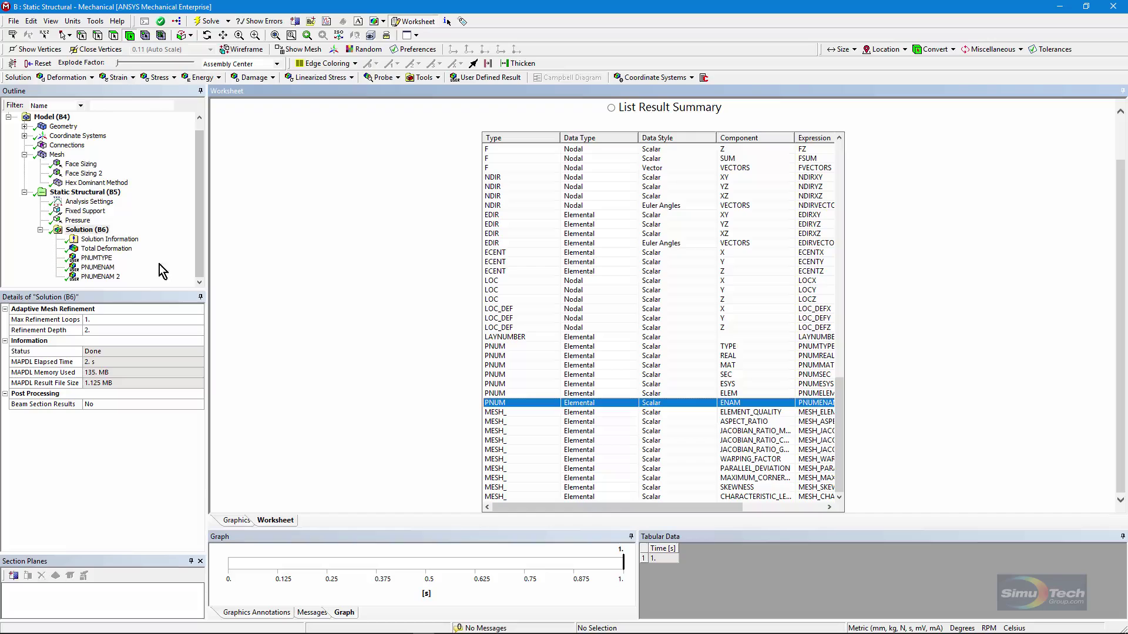
{"action": "left_click", "coordinate": [97, 259]}
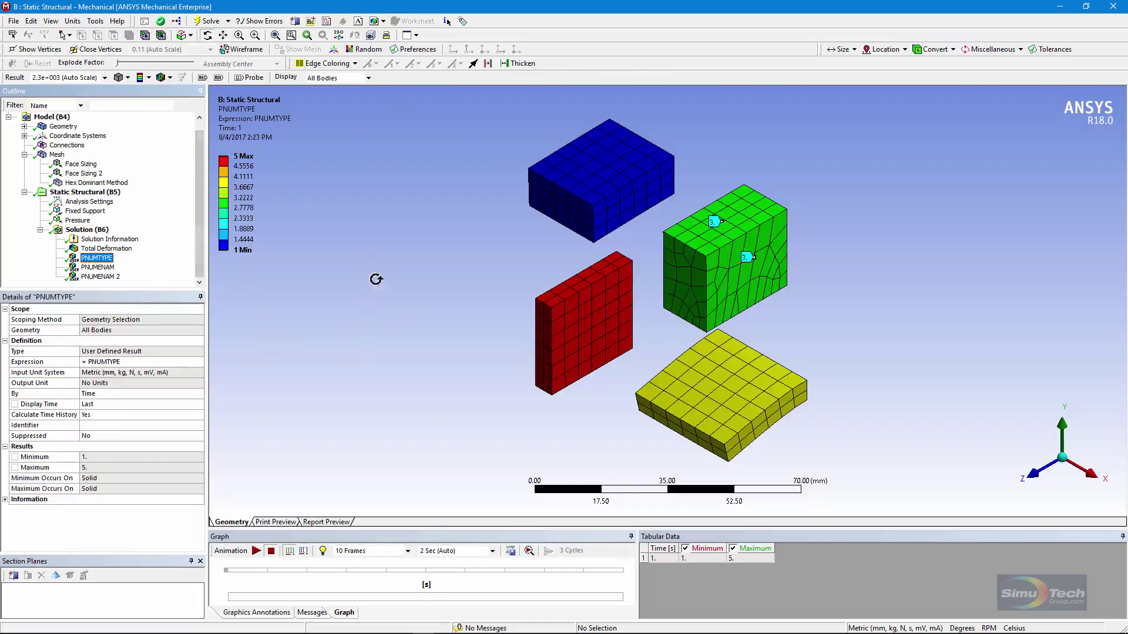
- Edit the legend maximum, orbit to a frontal view, and open the Solution Information solver output
{"action": "left_click", "coordinate": [257, 157]}
{"action": "mouse_move", "coordinate": [675, 319]}
{"action": "left_mouse_down"}
{"action": "mouse_move", "coordinate": [682, 284]}
{"action": "mouse_move", "coordinate": [673, 288]}
{"action": "mouse_move", "coordinate": [693, 322]}
{"action": "mouse_move", "coordinate": [675, 312]}
{"action": "left_mouse_up"}
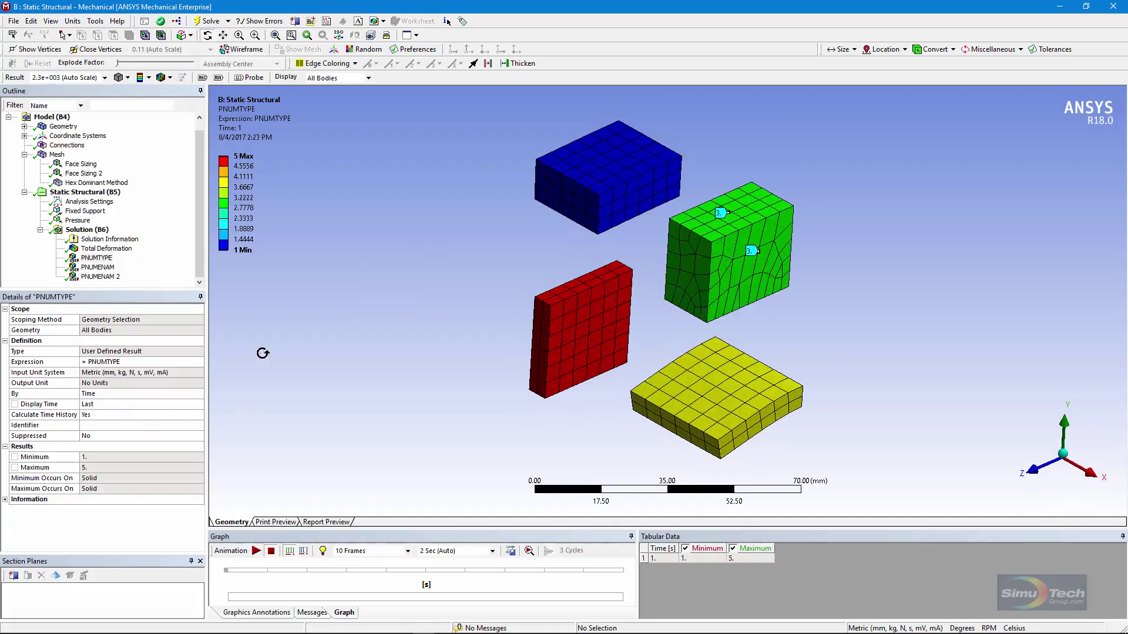
{"action": "left_click", "coordinate": [112, 240]}
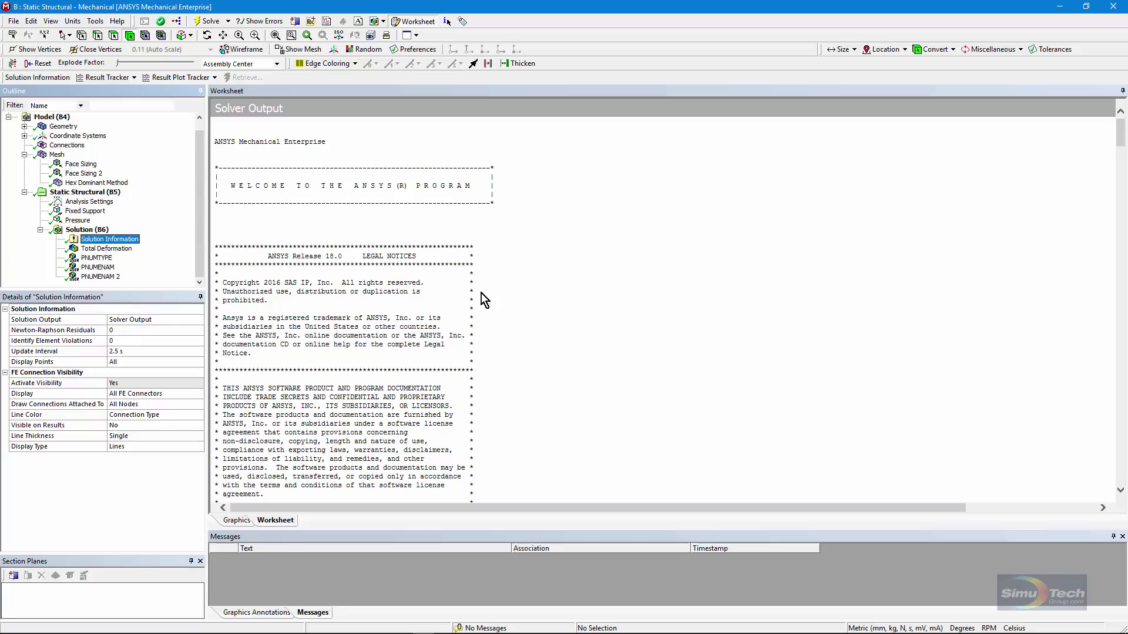
- Scroll the solver output to the element calculation times, then return to Solution (B6)
{"action": "left_click", "coordinate": [155, 319]}
{"action": "scroll", "coordinate": [1119, 164], "scroll_direction": "down", "scroll_amount": 5}
{"action": "left_click_drag", "start_coordinate": [1122, 183], "coordinate": [1114, 400]}
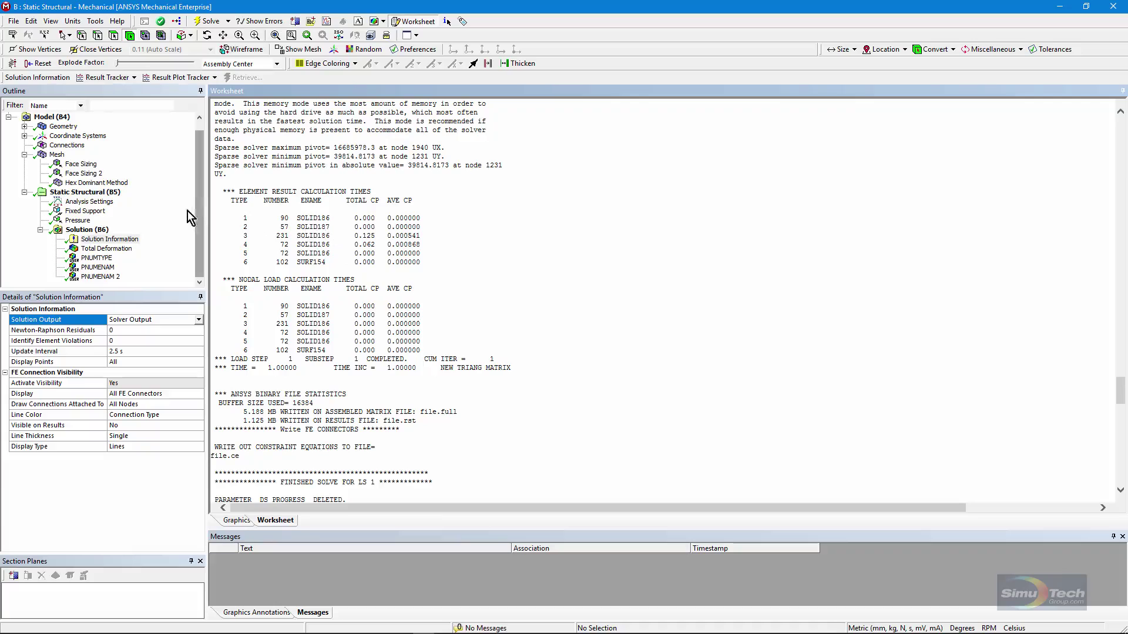
{"action": "left_click", "coordinate": [88, 230]}
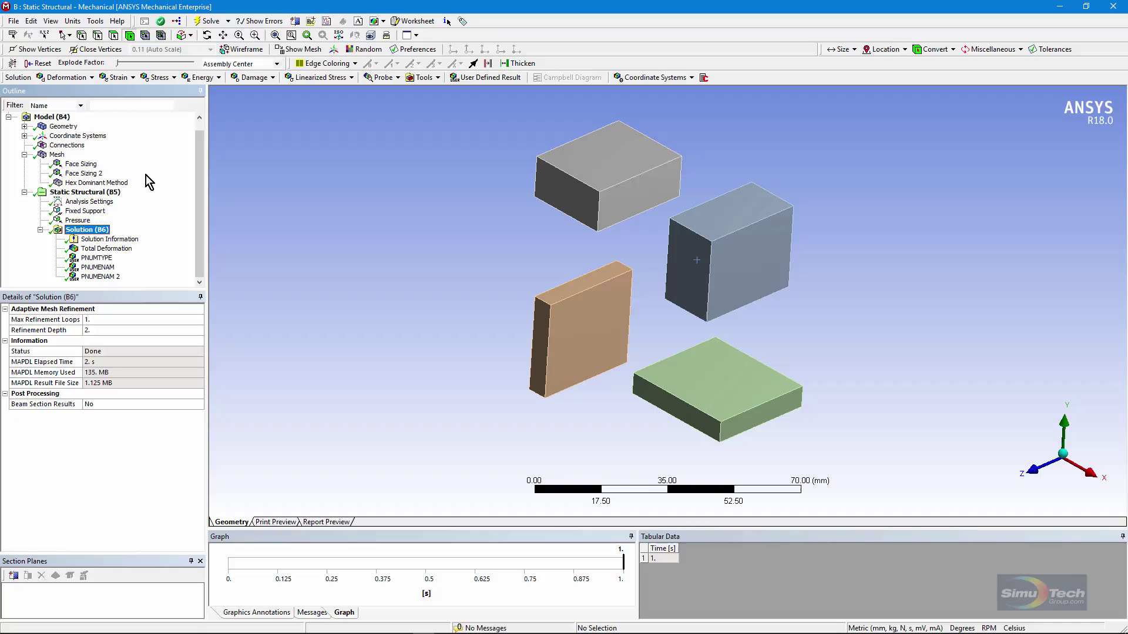
- Highlight the Hex Dominant Method's block, then display the PNUMTYPE element-type contour
{"action": "left_click", "coordinate": [94, 182]}
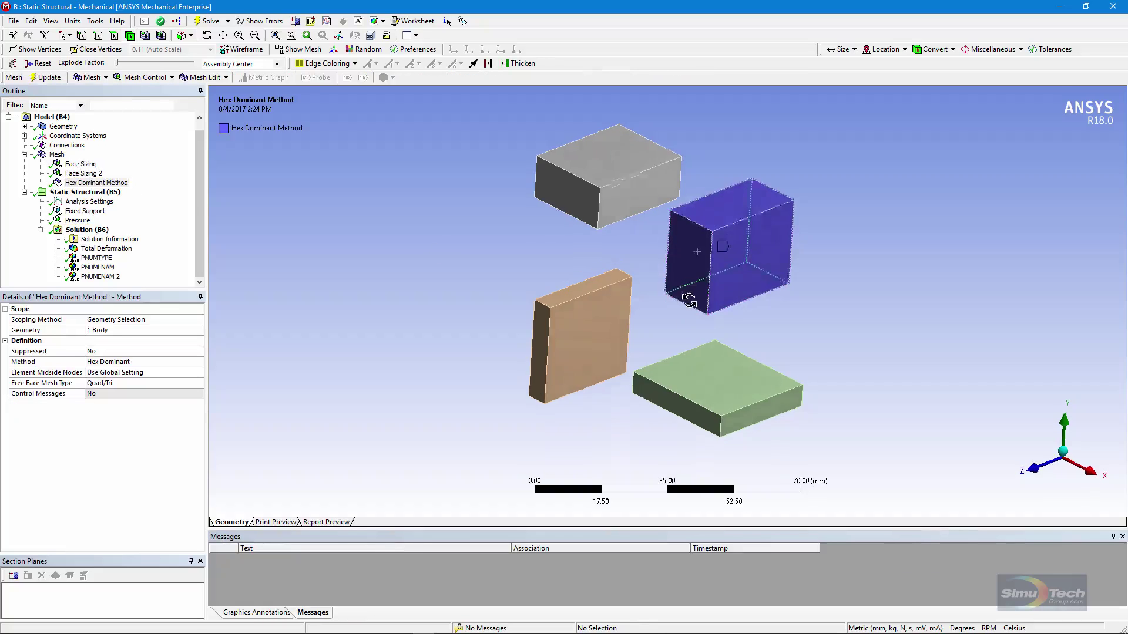
{"action": "middle_click_drag", "start_coordinate": [693, 264], "coordinate": [695, 305]}
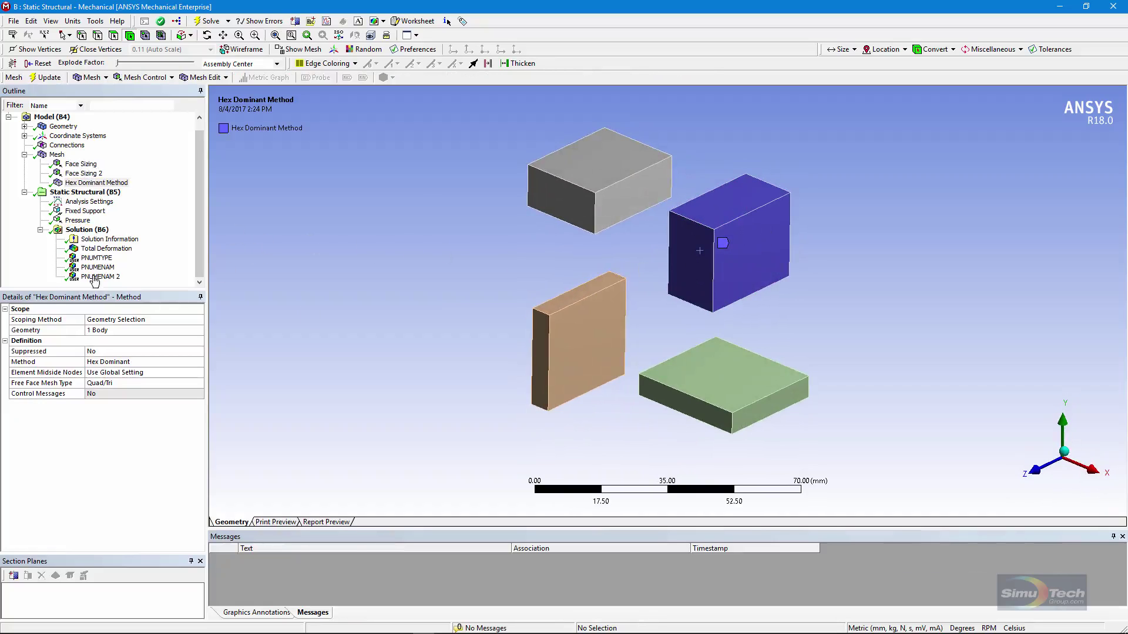
{"action": "left_click", "coordinate": [100, 259]}
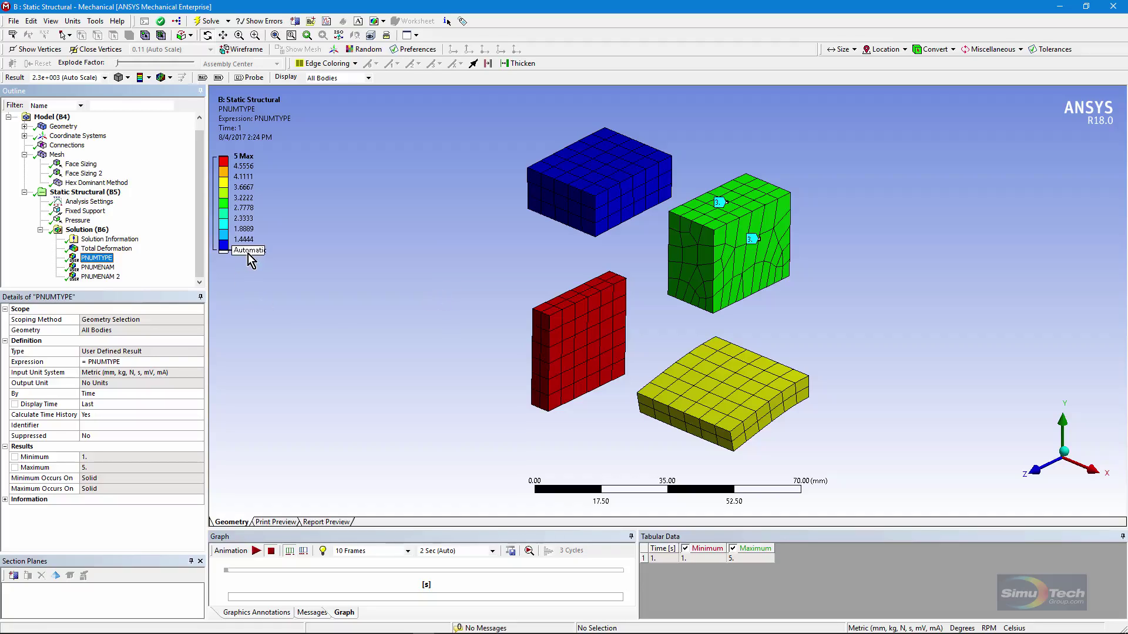
{"action": "mouse_move", "coordinate": [254, 165]}
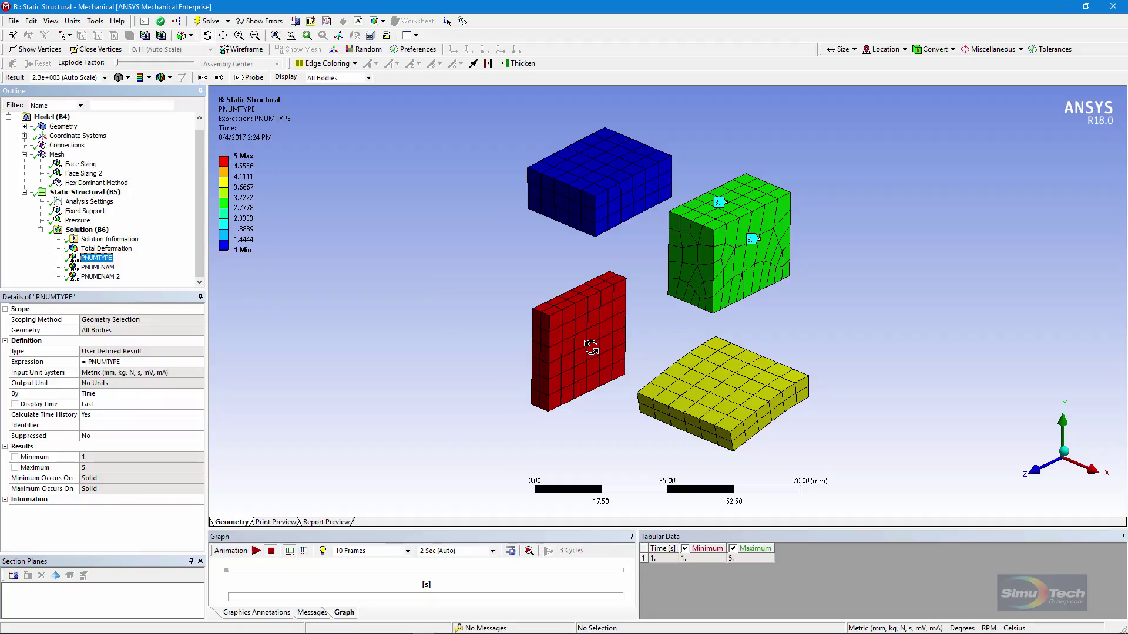
{"action": "mouse_move", "coordinate": [252, 254]}
- Display the PNUMENAM element-name contour on all four blocks
{"action": "left_click", "coordinate": [104, 268]}
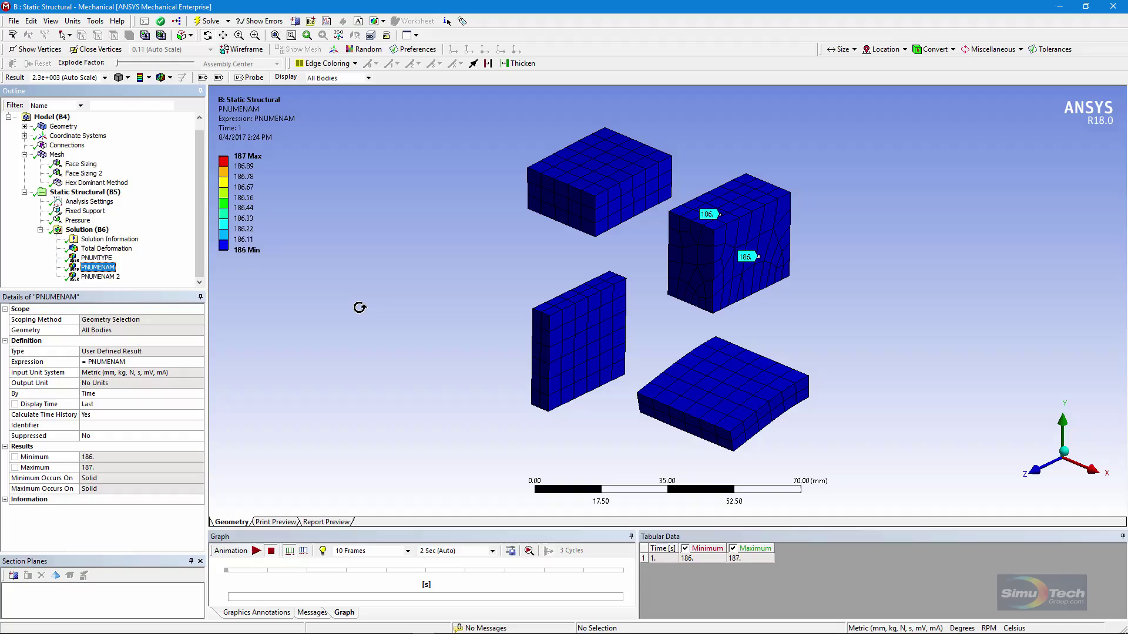
{"action": "mouse_move", "coordinate": [245, 258]}
{"action": "mouse_move", "coordinate": [471, 297]}
{"action": "left_mouse_down"}
{"action": "mouse_move", "coordinate": [795, 323]}
{"action": "mouse_move", "coordinate": [473, 292]}
{"action": "left_mouse_up"}
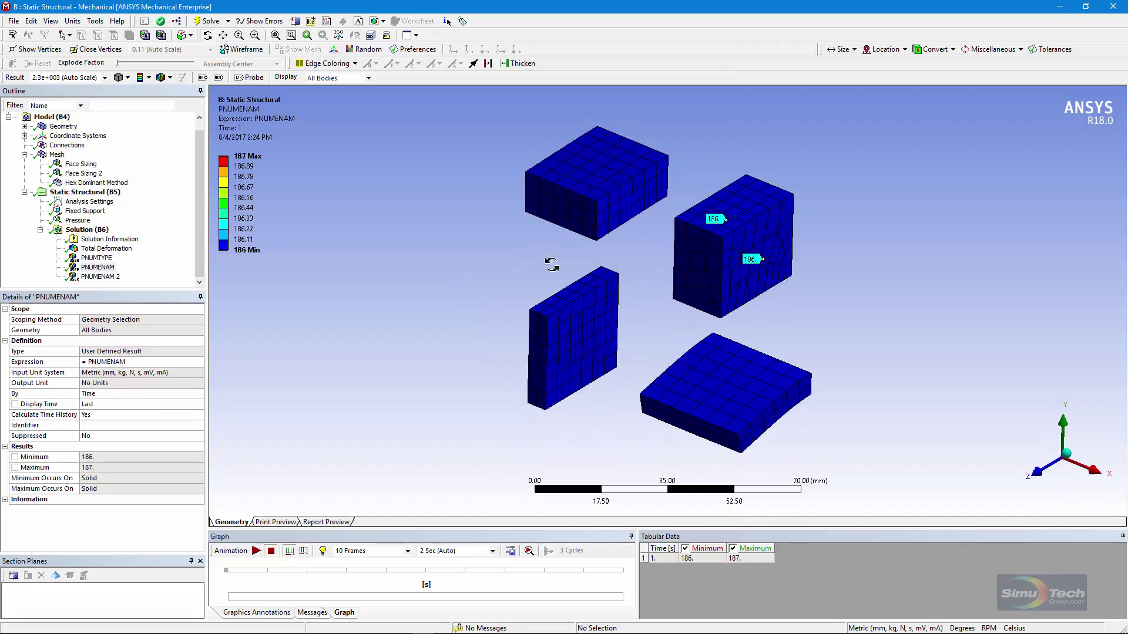
- Show PNUMENAM 2 on the single hex-dominant block and view it from the front
{"action": "left_click", "coordinate": [101, 277]}
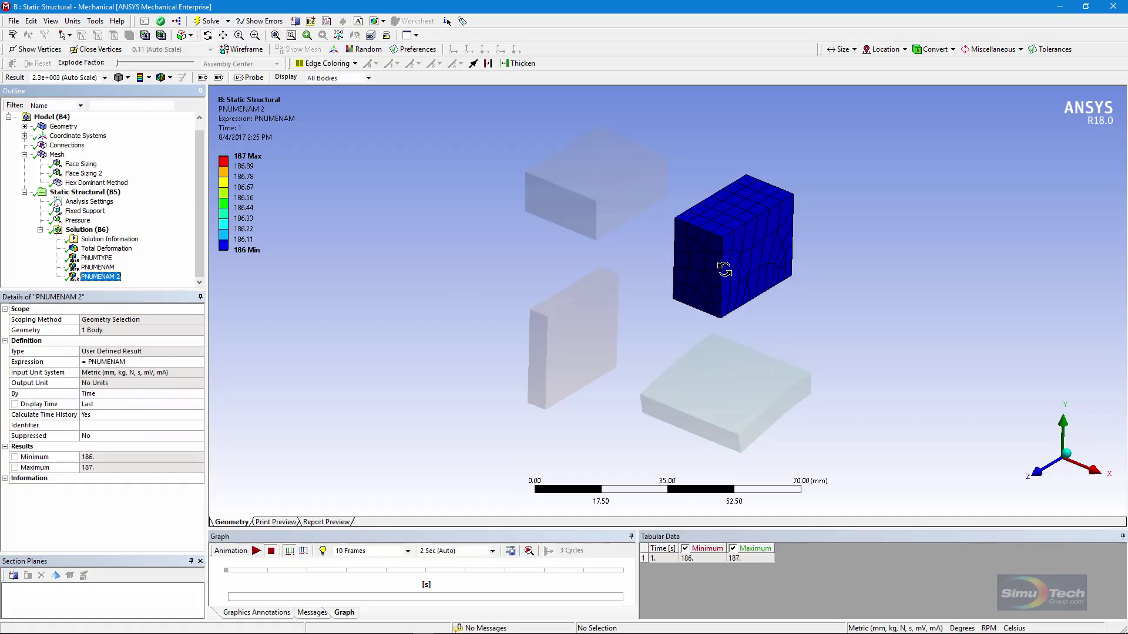
{"action": "mouse_move", "coordinate": [724, 269]}
{"action": "left_mouse_down"}
{"action": "mouse_move", "coordinate": [778, 277]}
{"action": "mouse_move", "coordinate": [716, 262]}
{"action": "mouse_move", "coordinate": [737, 253]}
{"action": "left_mouse_up"}
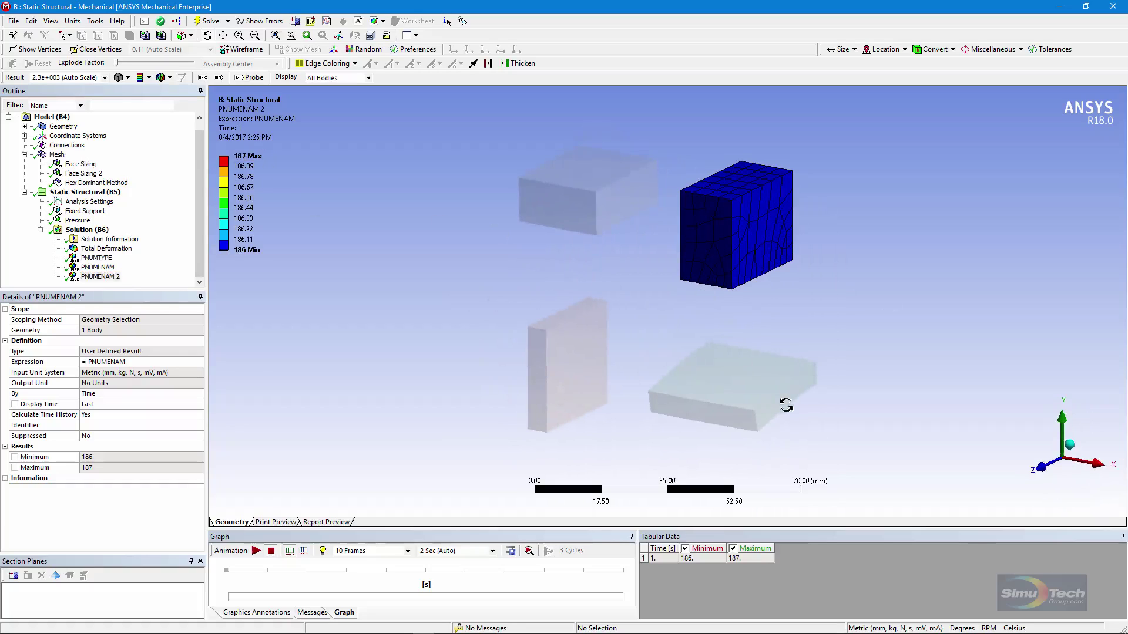
{"action": "left_click", "coordinate": [1040, 467]}
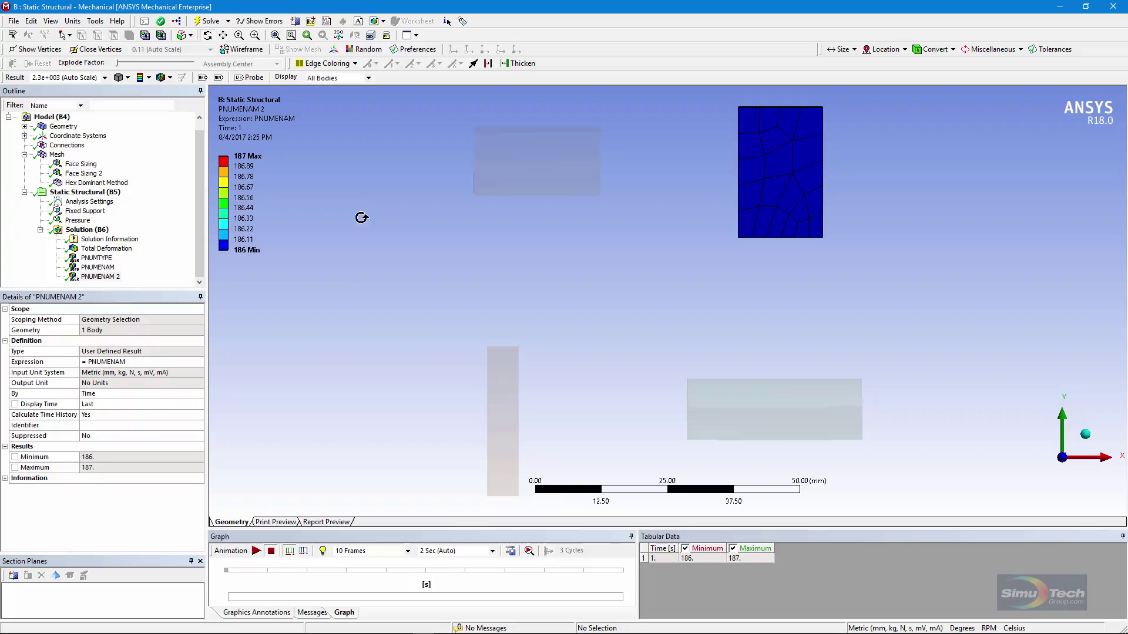
- Cut the hex-dominant block with vertical Section Plane 1 shown as whole elements
{"action": "left_click", "coordinate": [295, 21]}
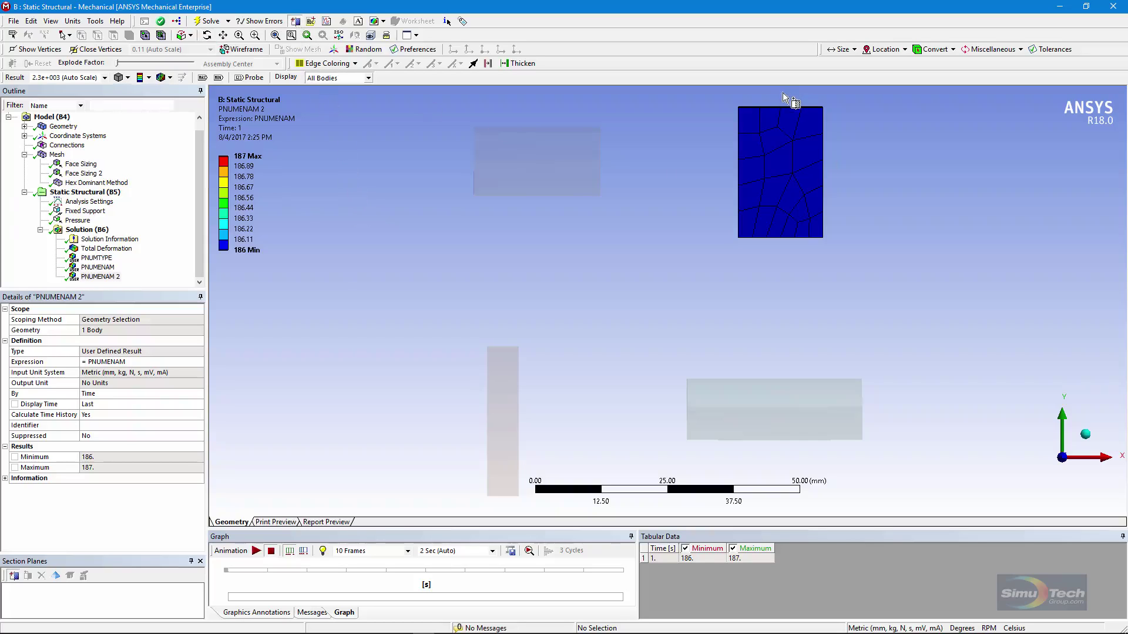
{"action": "left_click_drag", "start_coordinate": [782, 92], "coordinate": [782, 272]}
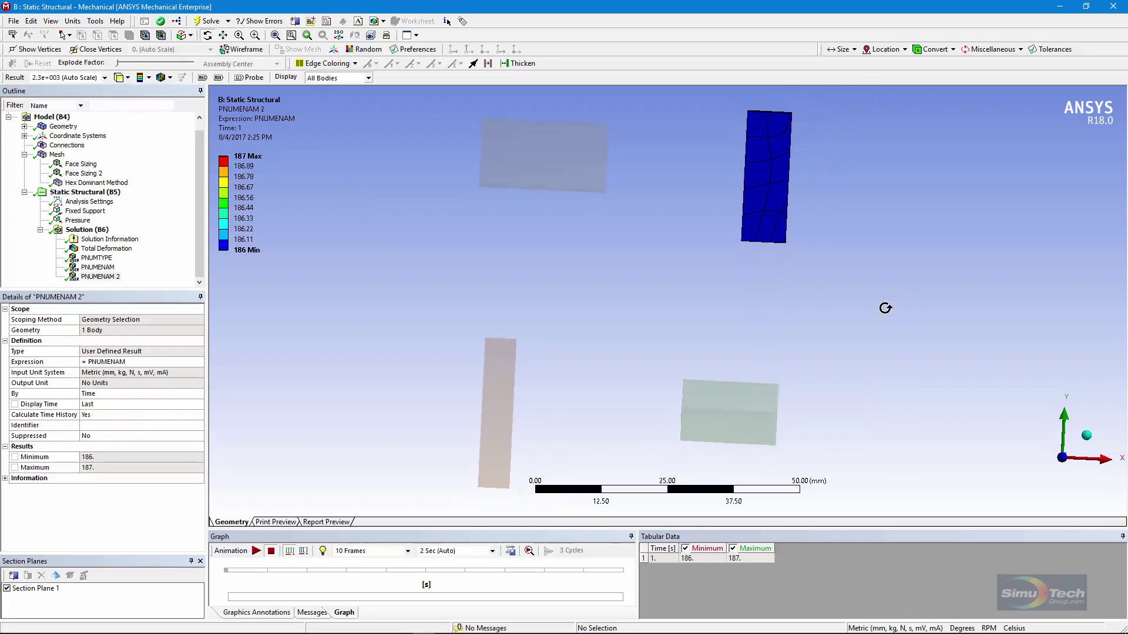
{"action": "left_click_drag", "start_coordinate": [799, 175], "coordinate": [677, 208]}
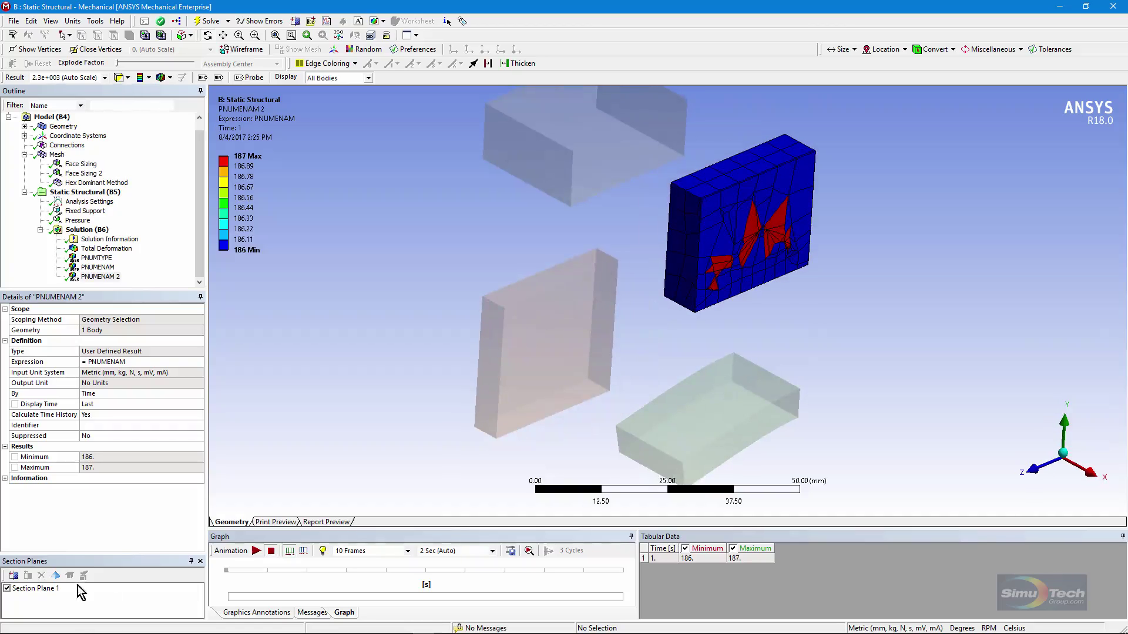
{"action": "left_click", "coordinate": [55, 575]}
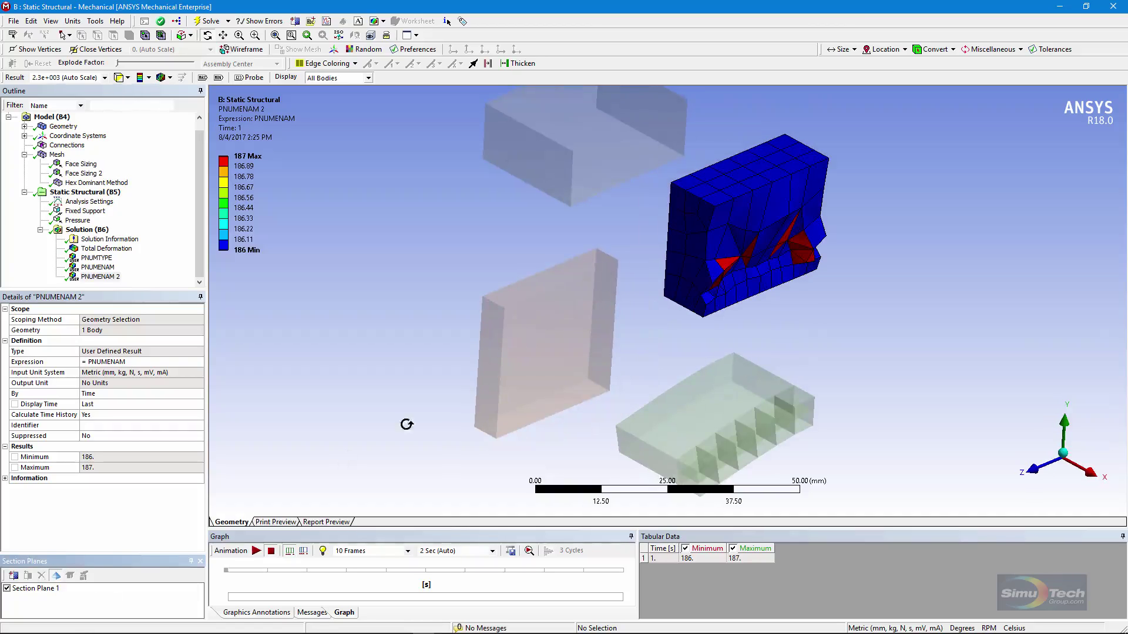
{"action": "left_click_drag", "start_coordinate": [779, 317], "coordinate": [574, 315]}
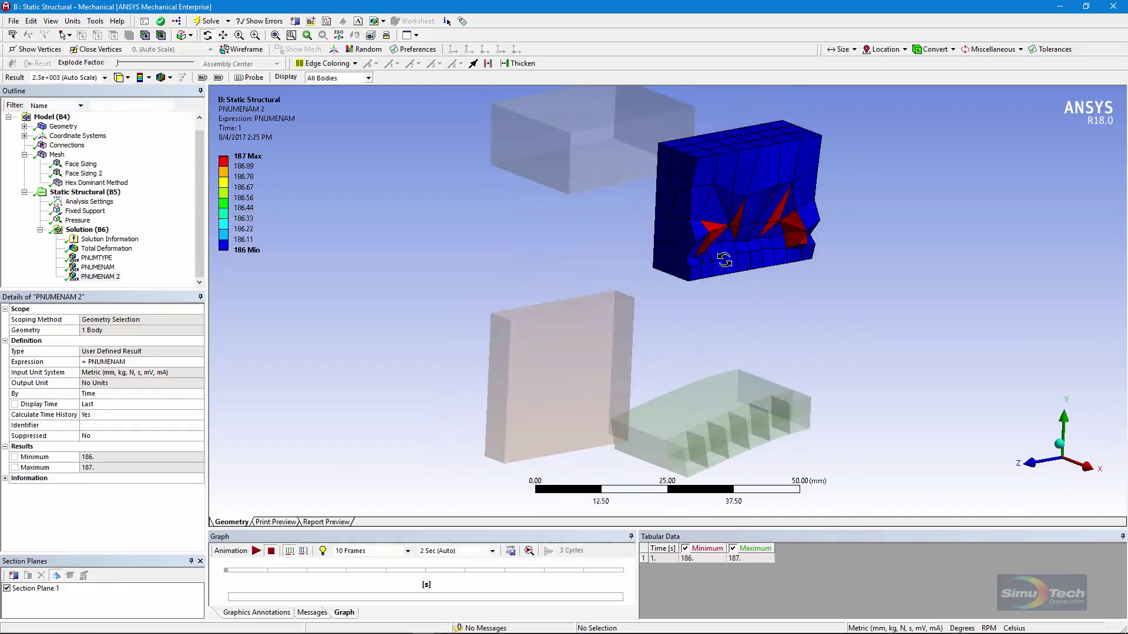
{"action": "left_click_drag", "start_coordinate": [726, 264], "coordinate": [761, 271]}
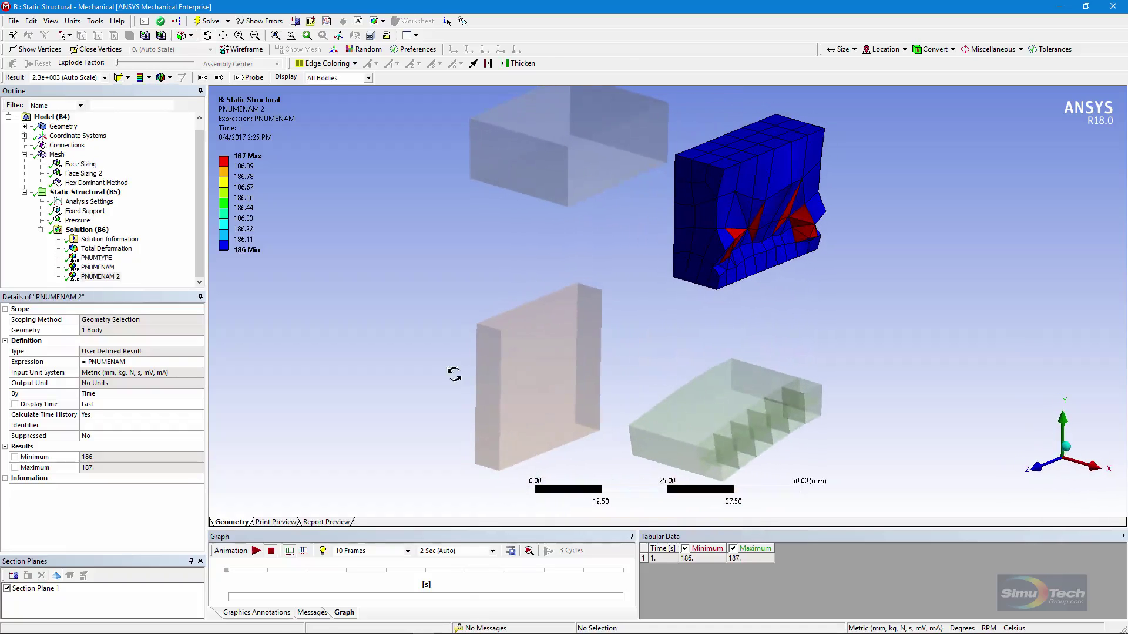
- Turn off Section Plane 1 and compare the PNUMENAM and PNUMTYPE contours on all blocks
{"action": "left_click", "coordinate": [7, 589]}
{"action": "left_click", "coordinate": [98, 267]}
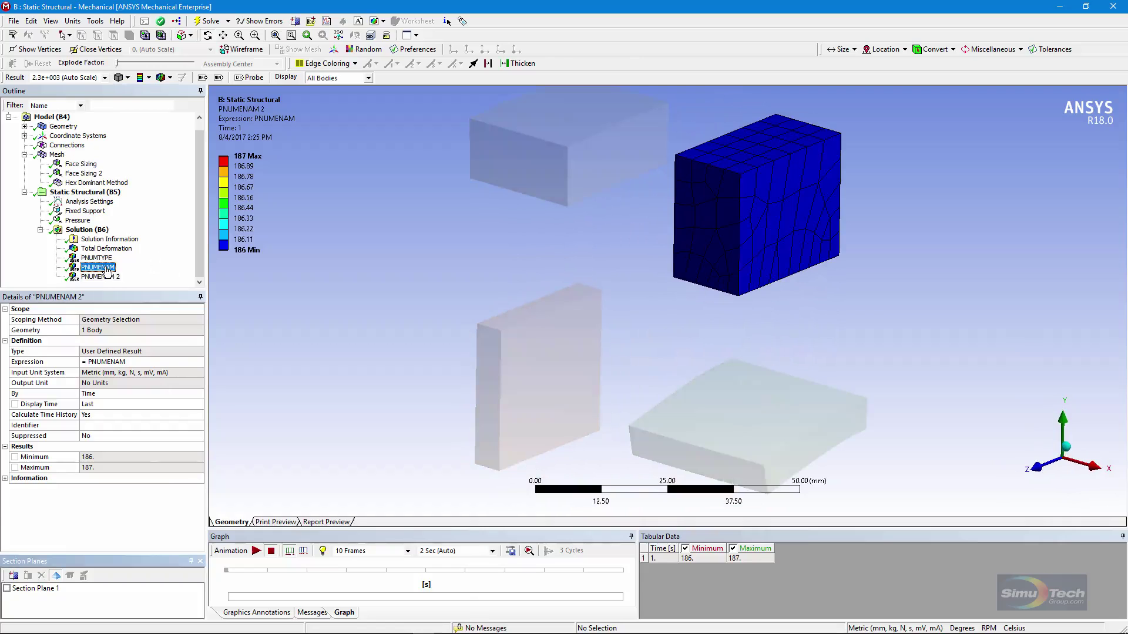
{"action": "mouse_move", "coordinate": [449, 318]}
{"action": "left_mouse_down"}
{"action": "mouse_move", "coordinate": [531, 327]}
{"action": "mouse_move", "coordinate": [460, 320]}
{"action": "left_mouse_up"}
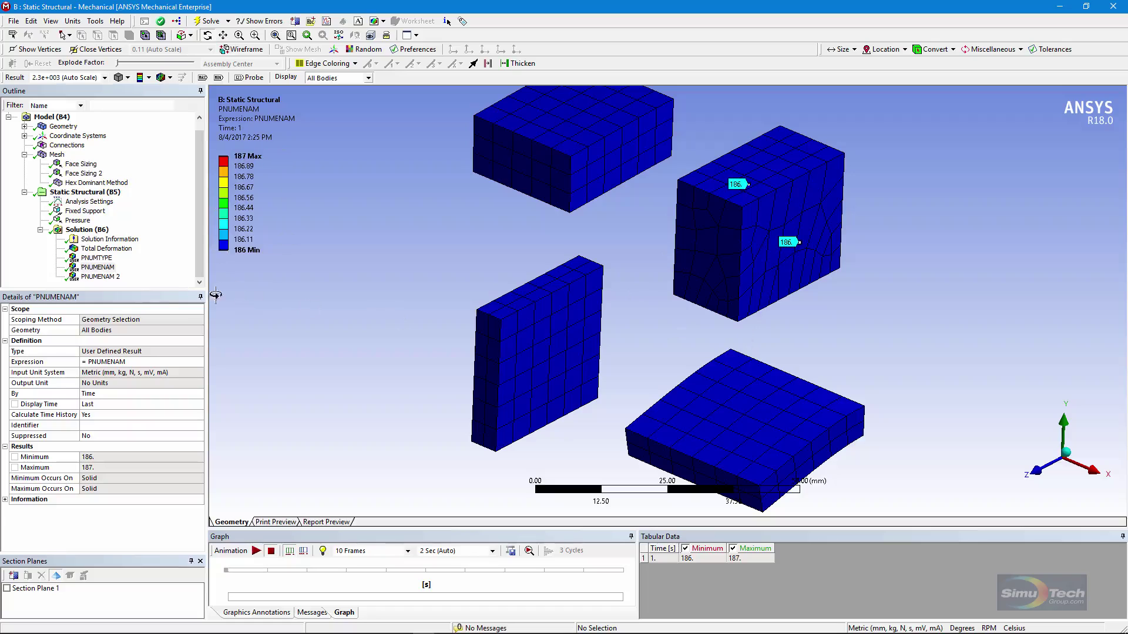
{"action": "left_click", "coordinate": [96, 257]}
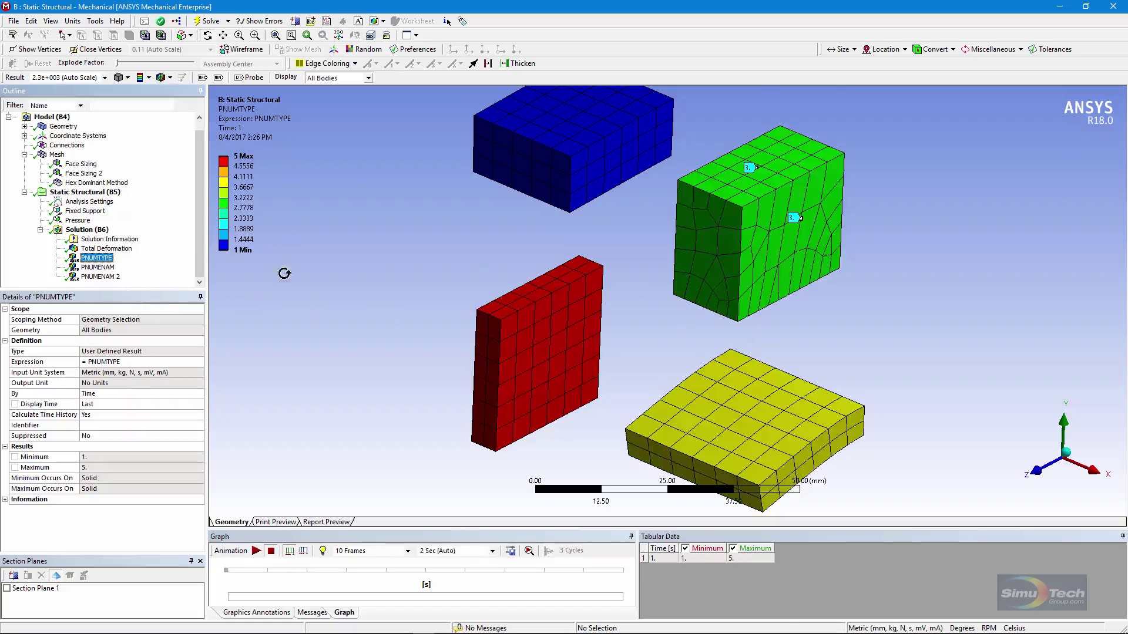
{"action": "mouse_move", "coordinate": [504, 276]}
{"action": "left_mouse_down"}
{"action": "mouse_move", "coordinate": [508, 285]}
{"action": "mouse_move", "coordinate": [502, 268]}
{"action": "left_mouse_up"}
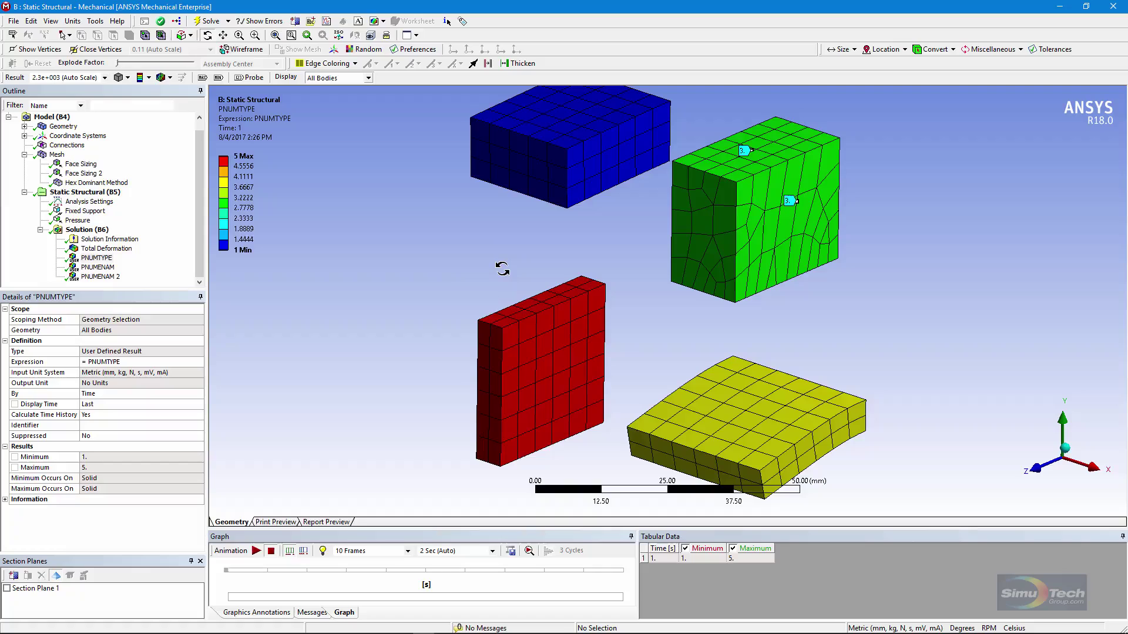
- Check the element types in the solver output, then show the PNUMENAM contour again
{"action": "left_click", "coordinate": [135, 241]}
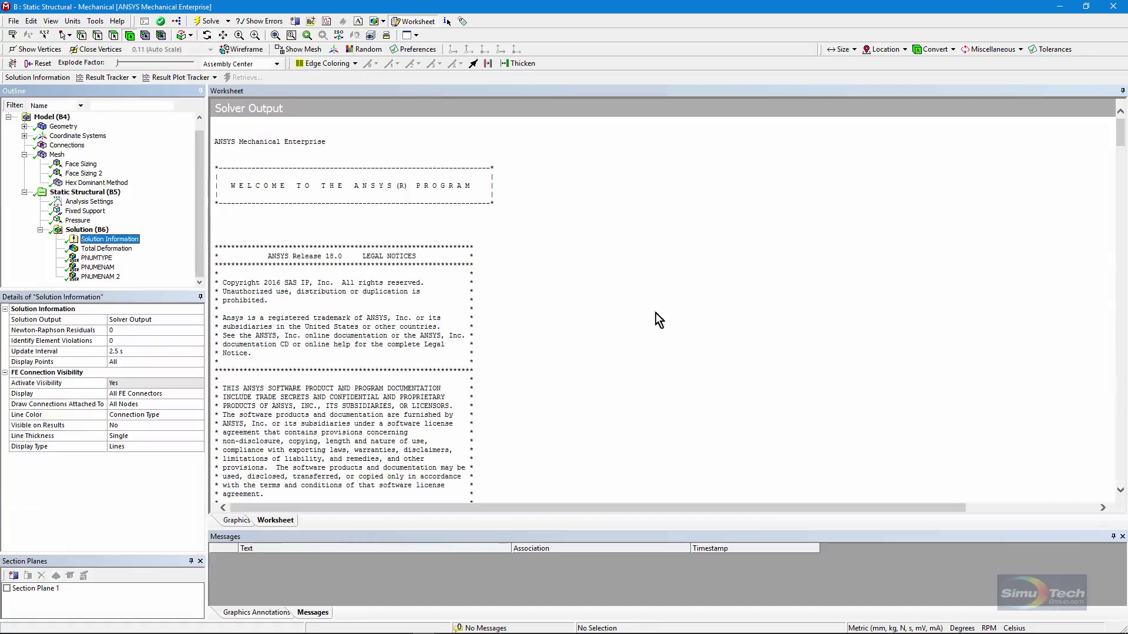
{"action": "left_click_drag", "start_coordinate": [1118, 135], "coordinate": [1119, 399]}
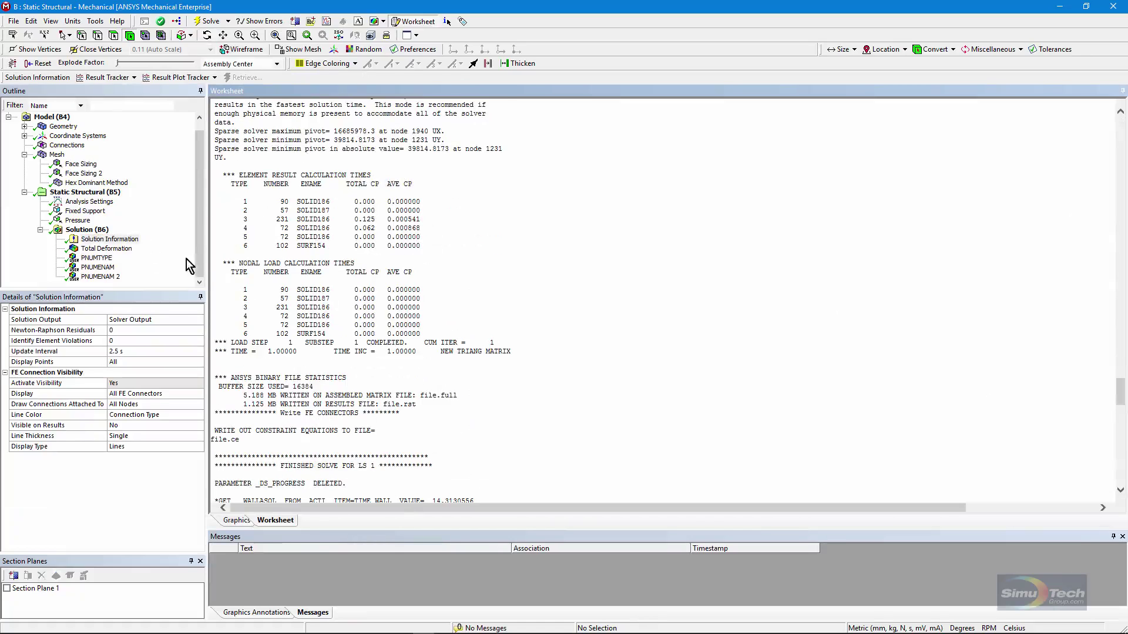
{"action": "left_click", "coordinate": [94, 268]}
- Probe the element type numbers on the blue, red and yellow blocks in the PNUMTYPE result
{"action": "key", "text": "Down"}
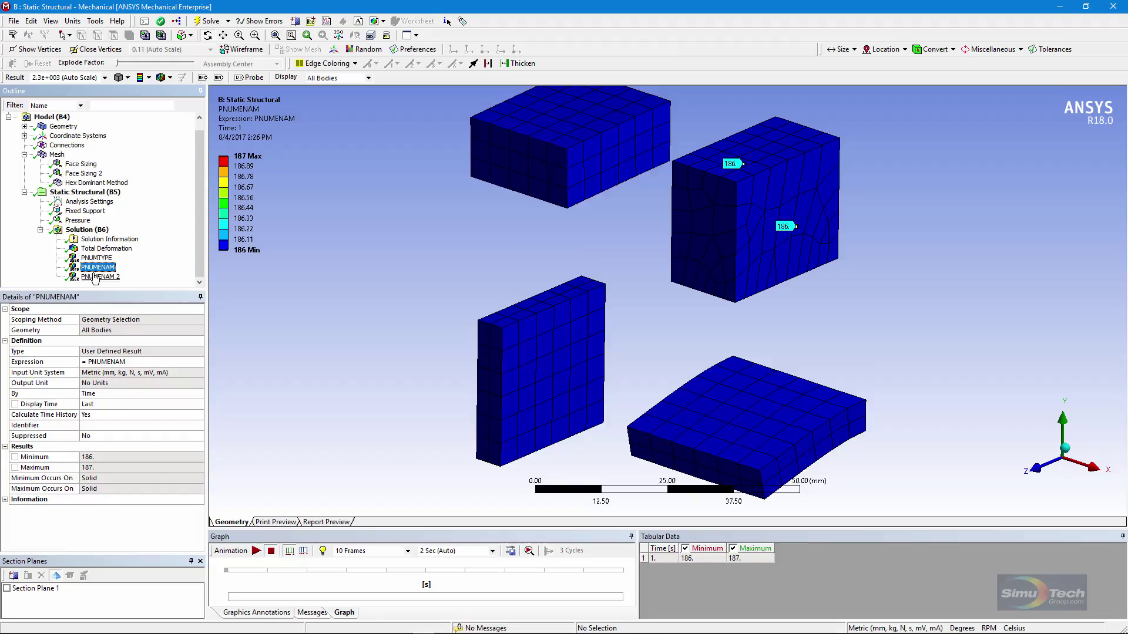
{"action": "left_click", "coordinate": [94, 268]}
{"action": "key", "text": "Up"}
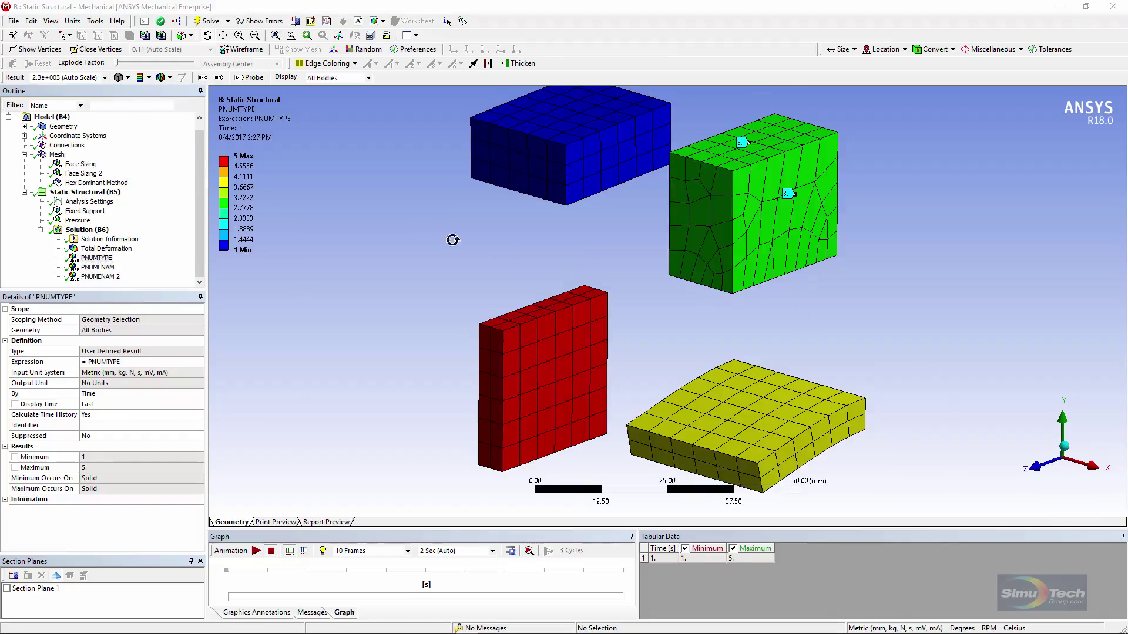
{"action": "left_click", "coordinate": [250, 78]}
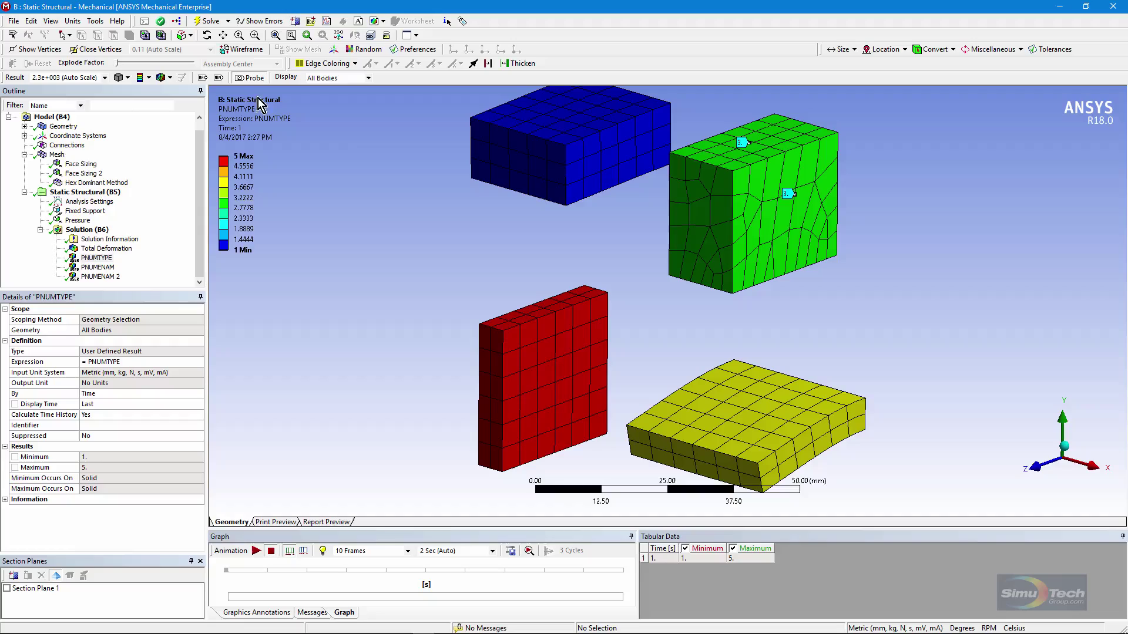
{"action": "left_click", "coordinate": [520, 156]}
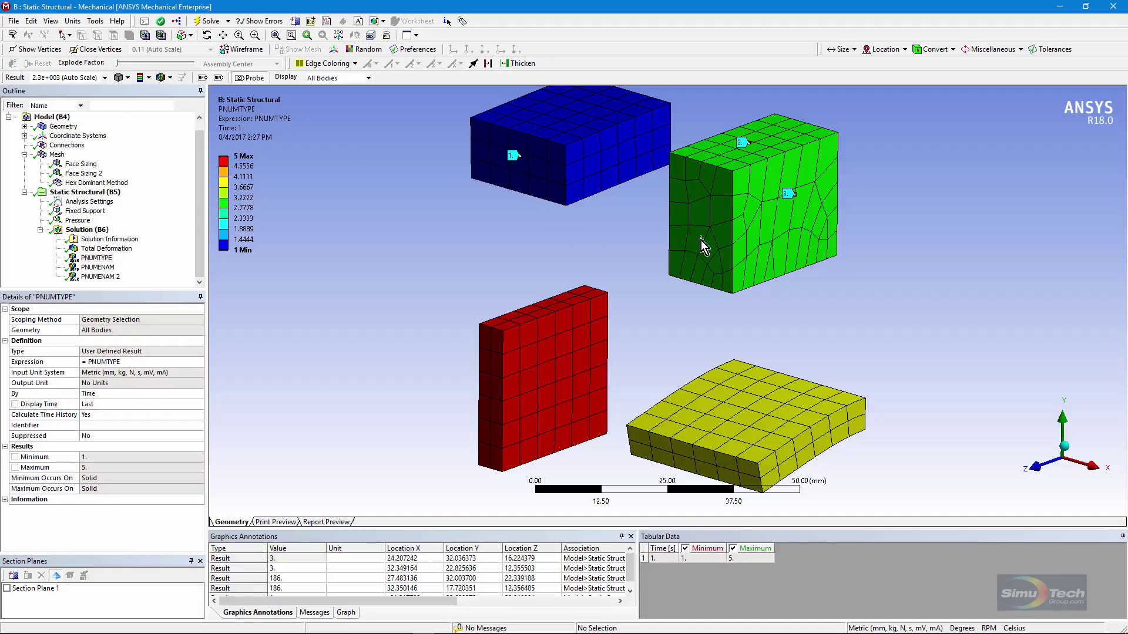
{"action": "left_click", "coordinate": [556, 346]}
{"action": "left_click", "coordinate": [759, 412]}
- Probe the element name values on the top-left and right blocks in the PNUMENAM result
{"action": "left_click", "coordinate": [98, 267]}
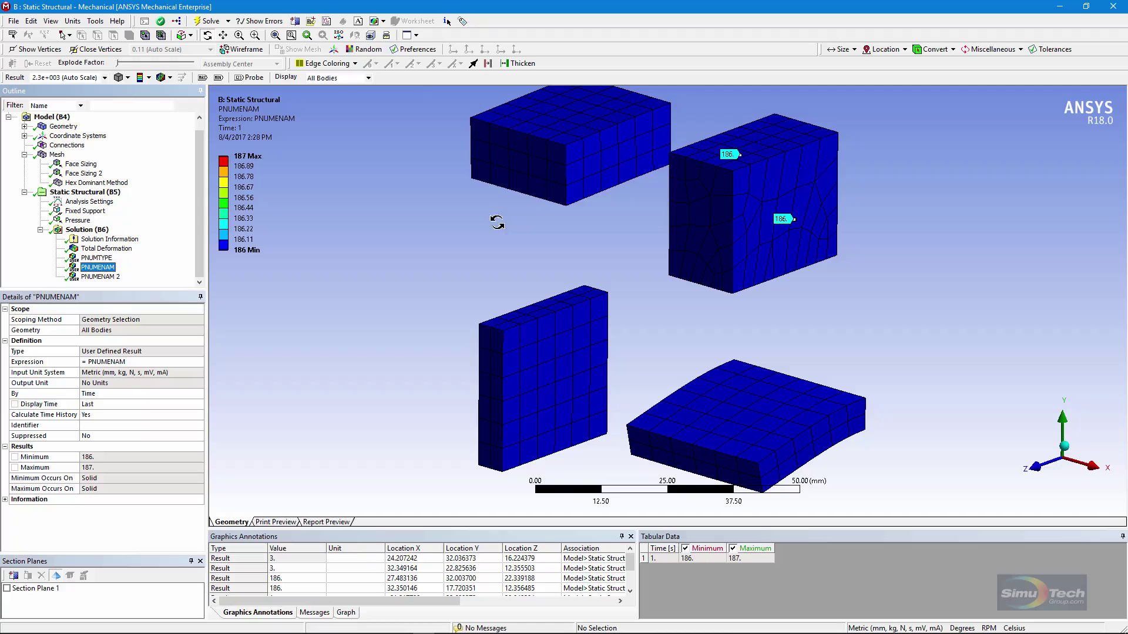
{"action": "left_click", "coordinate": [262, 78]}
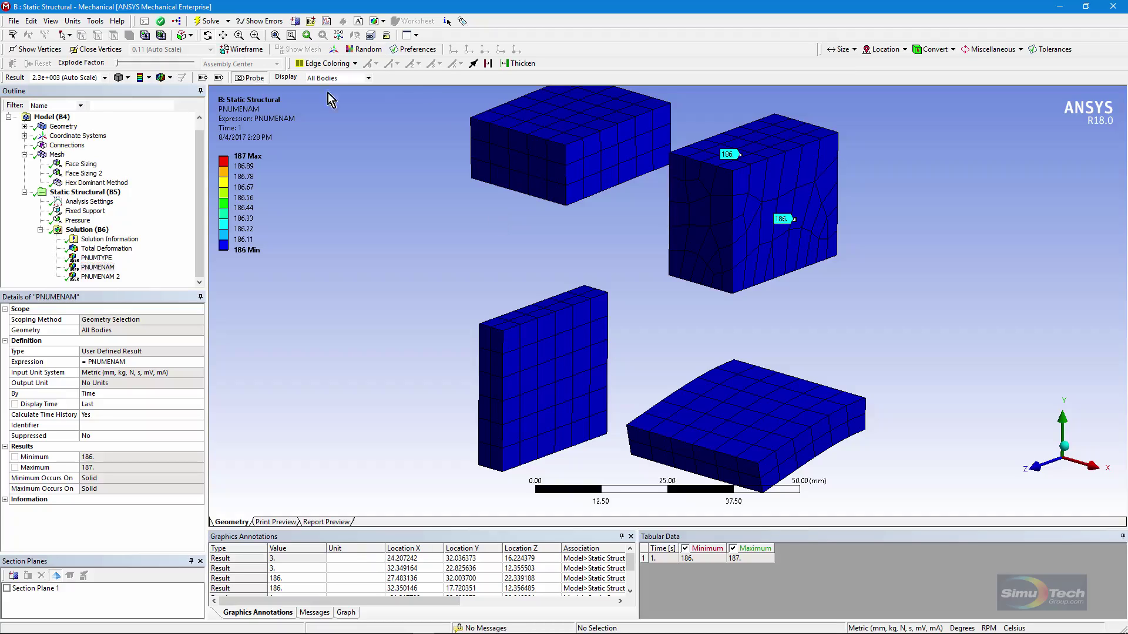
{"action": "left_click", "coordinate": [552, 155]}
{"action": "left_click", "coordinate": [714, 256]}
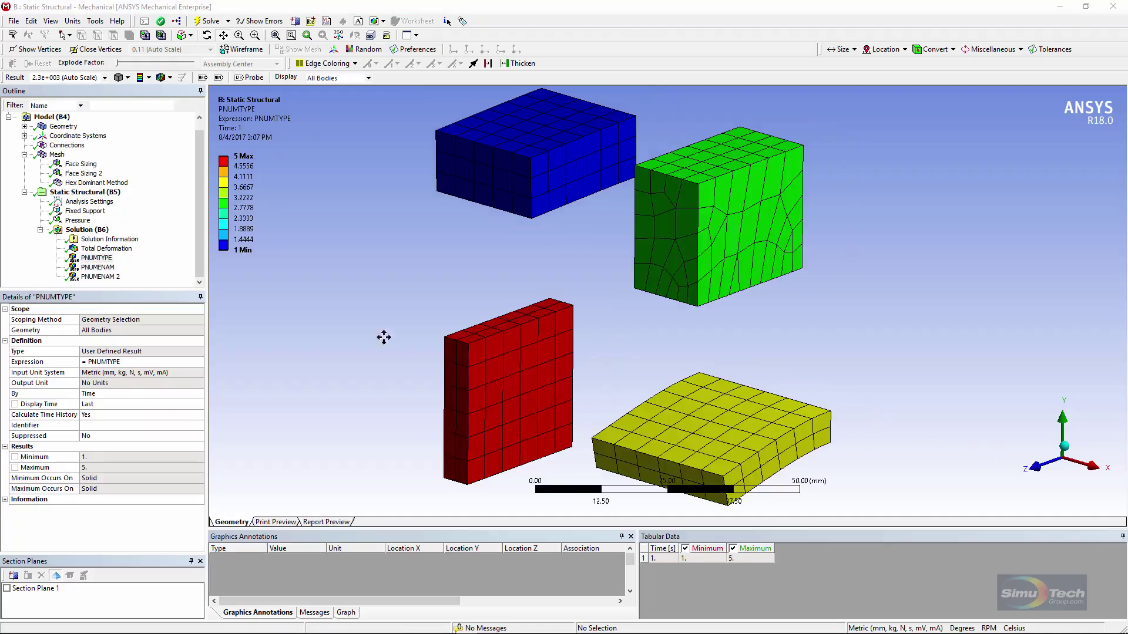
- Show PNUMTYPE as capped isosurfaces above a cap value of 1.08, hiding the blue block
{"action": "left_click", "coordinate": [104, 261]}
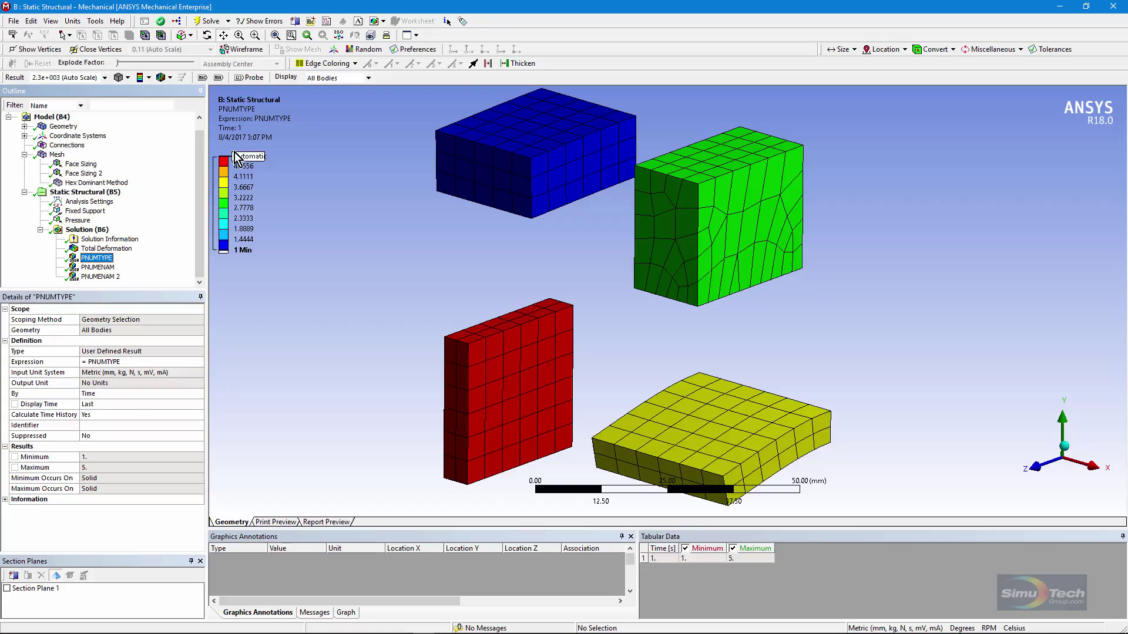
{"action": "left_click", "coordinate": [129, 78]}
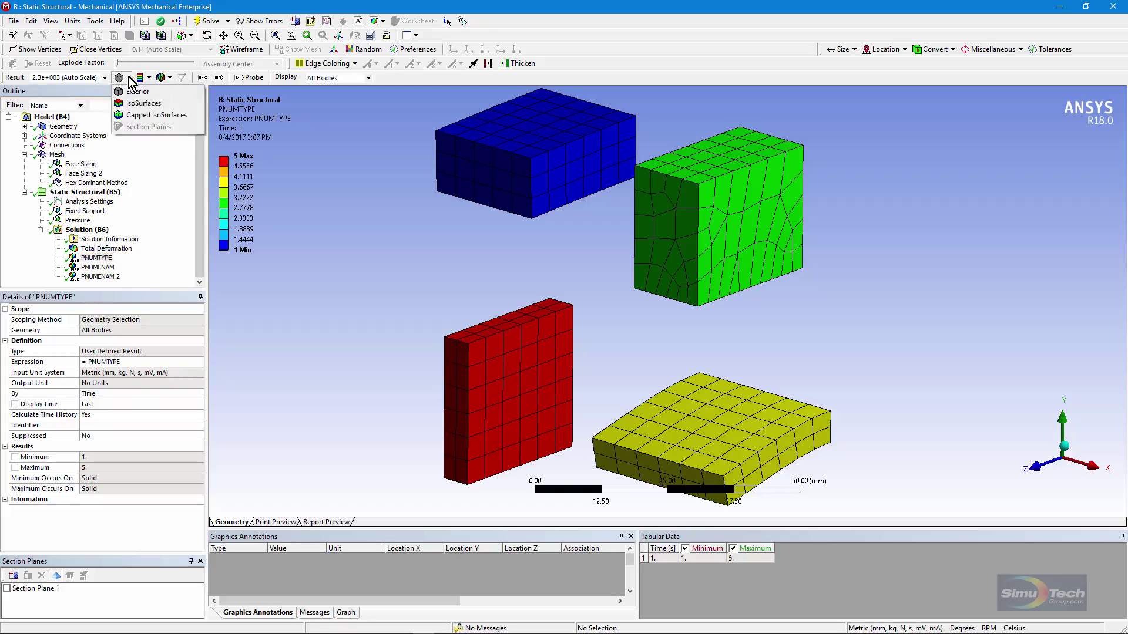
{"action": "left_click", "coordinate": [136, 117]}
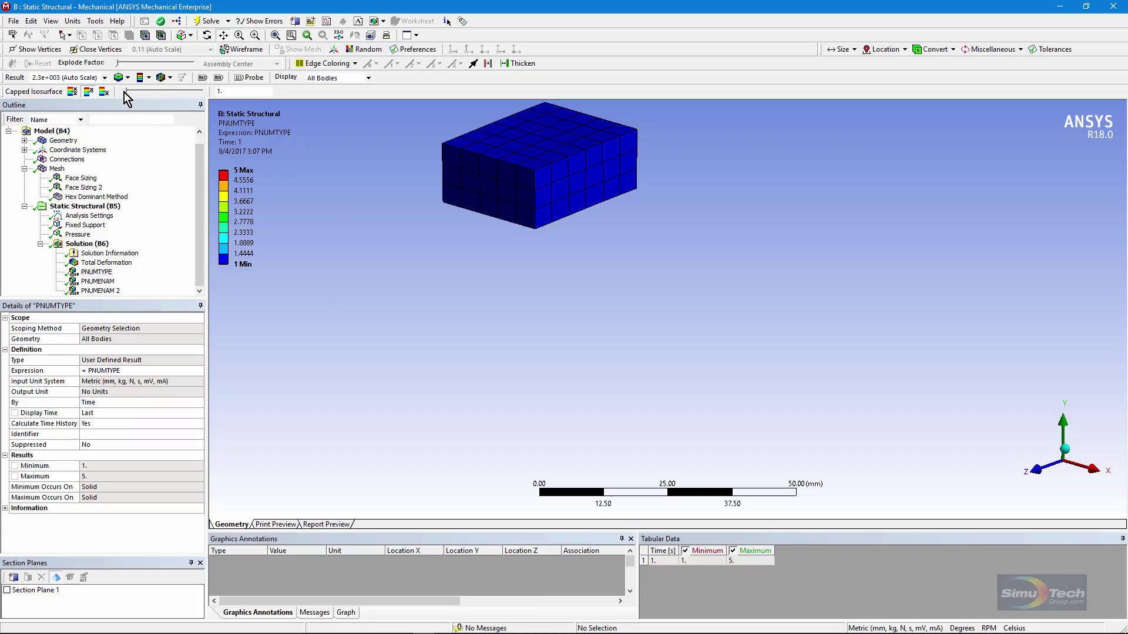
{"action": "left_click_drag", "start_coordinate": [125, 93], "coordinate": [94, 94]}
{"action": "left_click", "coordinate": [103, 92]}
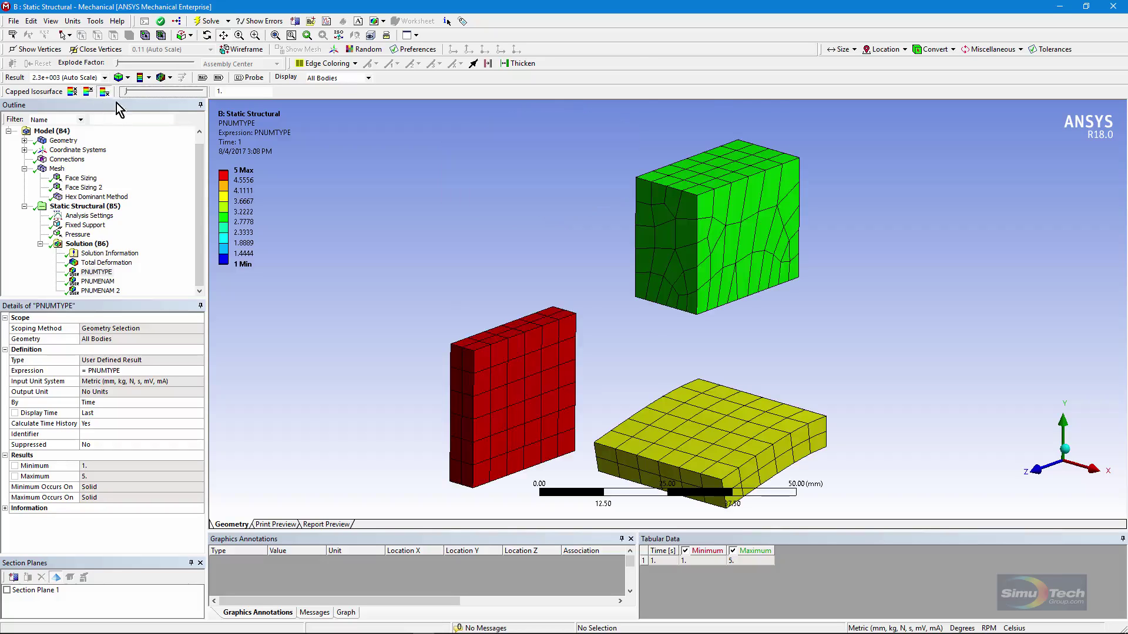
{"action": "mouse_move", "coordinate": [124, 93]}
{"action": "left_mouse_down"}
{"action": "mouse_move", "coordinate": [185, 94]}
{"action": "mouse_move", "coordinate": [124, 93]}
{"action": "left_mouse_up"}
- Cap the PNUMENAM isosurface at 186 and show only elements above it, isolating the 187 cluster
{"action": "left_click", "coordinate": [105, 282]}
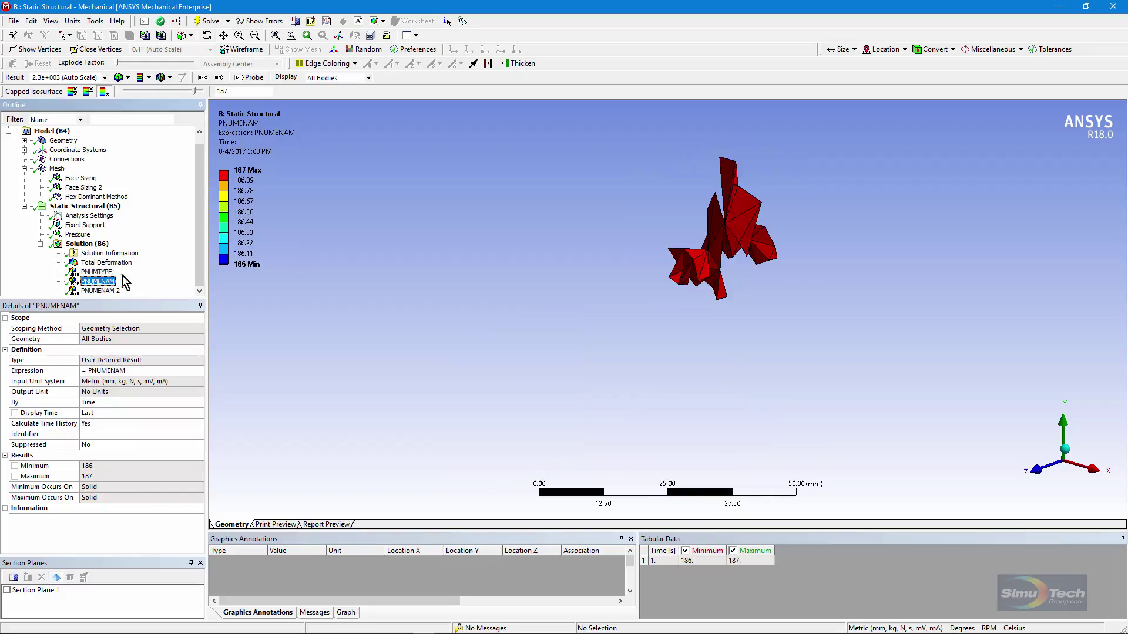
{"action": "left_click", "coordinate": [201, 92]}
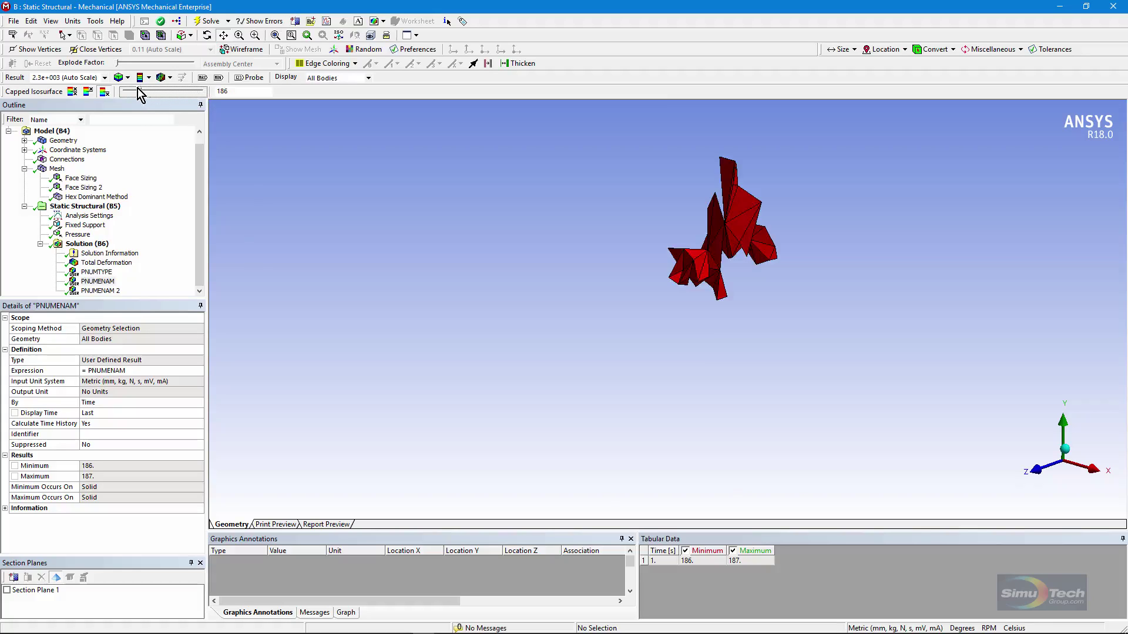
{"action": "left_click_drag", "start_coordinate": [137, 88], "coordinate": [125, 91]}
{"action": "left_click", "coordinate": [87, 93]}
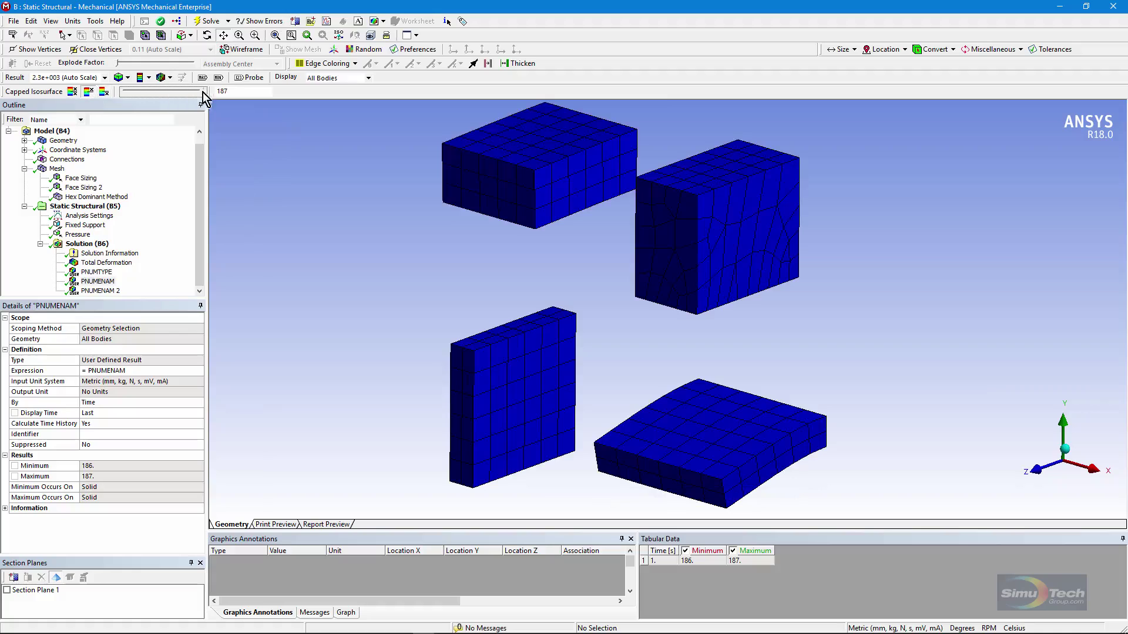
{"action": "left_click", "coordinate": [104, 92]}
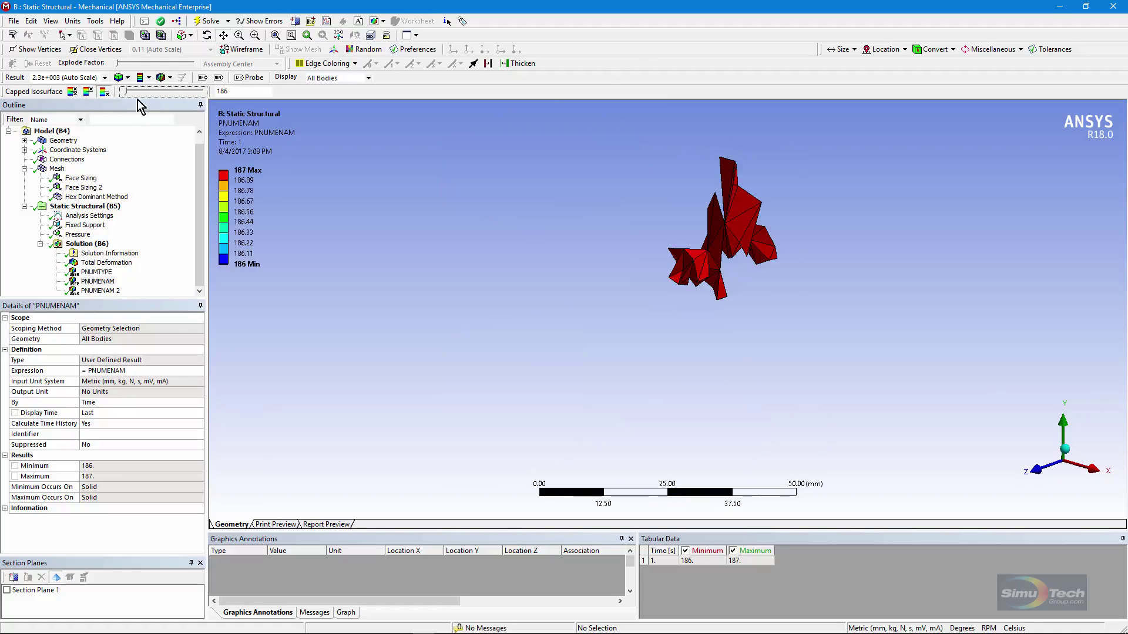
{"action": "left_click_drag", "start_coordinate": [125, 93], "coordinate": [101, 92]}
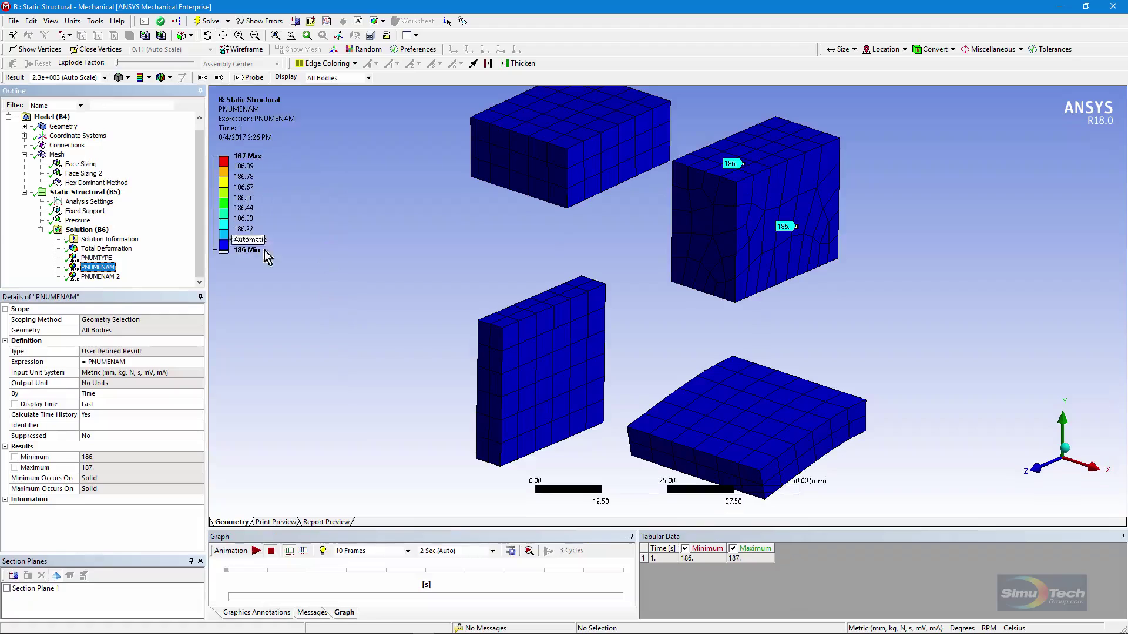
{"action": "left_click_drag", "start_coordinate": [595, 276], "coordinate": [606, 293]}
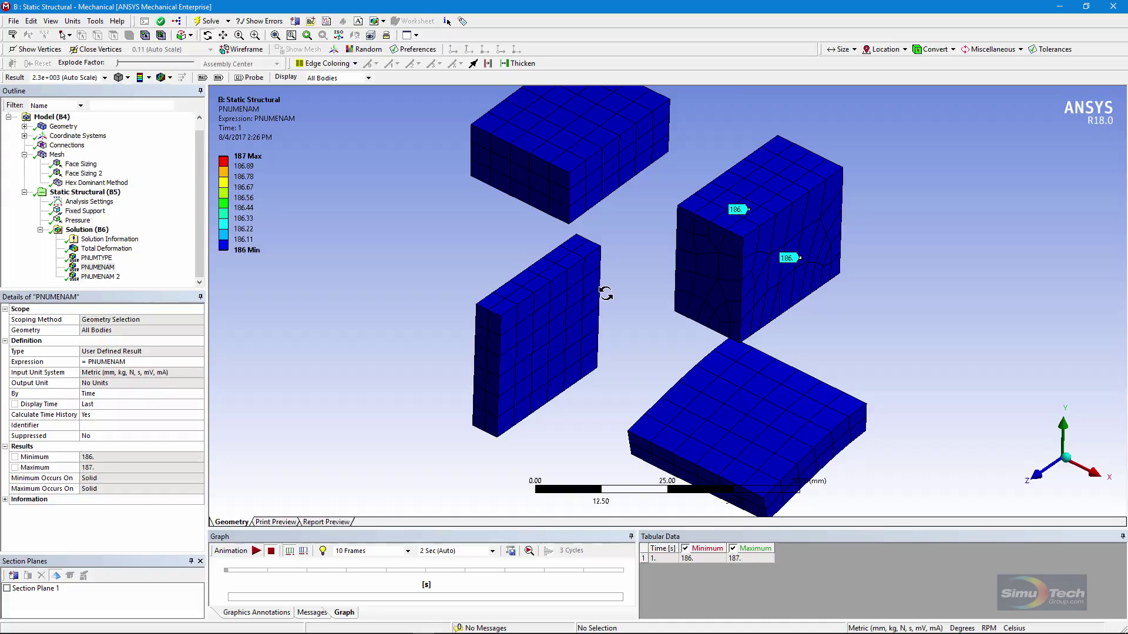
{"action": "left_click_drag", "start_coordinate": [639, 312], "coordinate": [632, 295]}
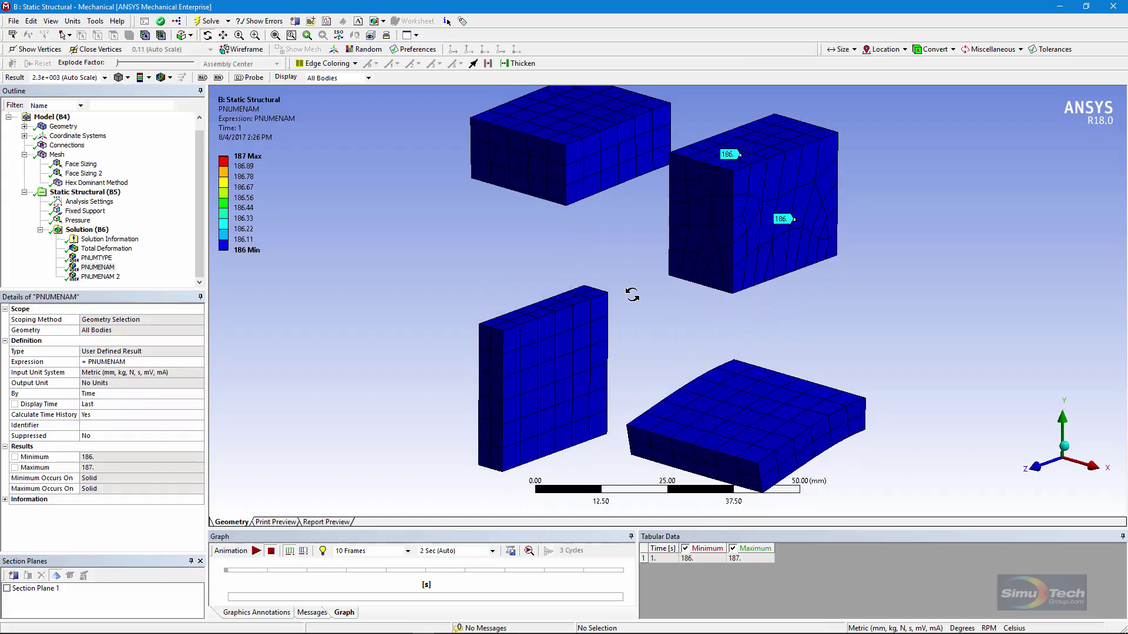